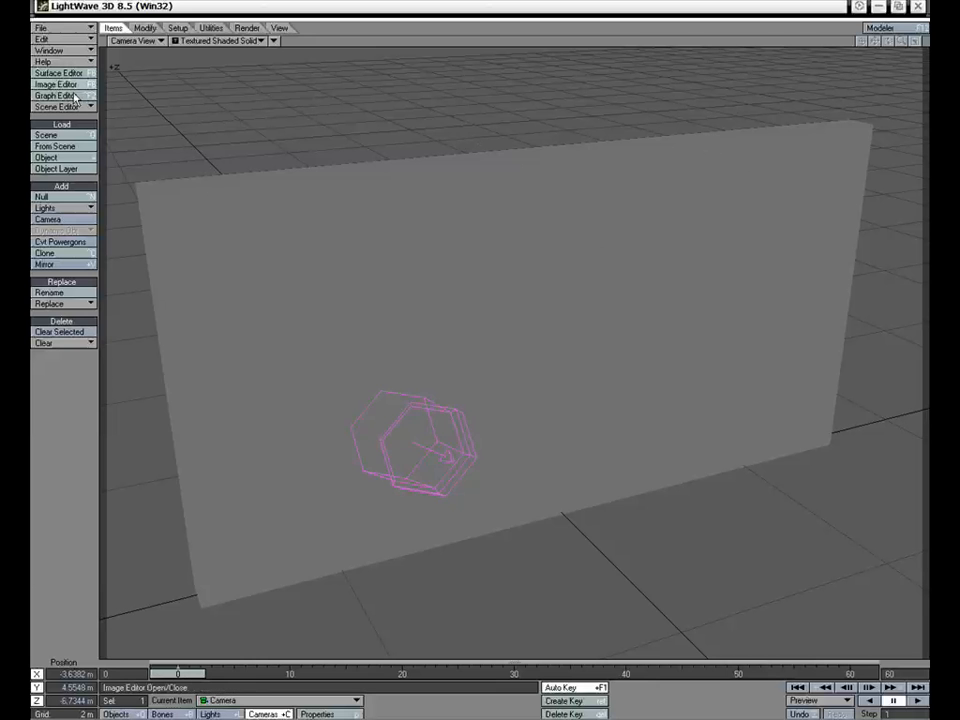
Preview the Brick_Colour, Brick_Bump_02, Brick_Bump_01 and Brick_Diff images in the Image Editor
click(68, 85)
drag(394, 162, 419, 148)
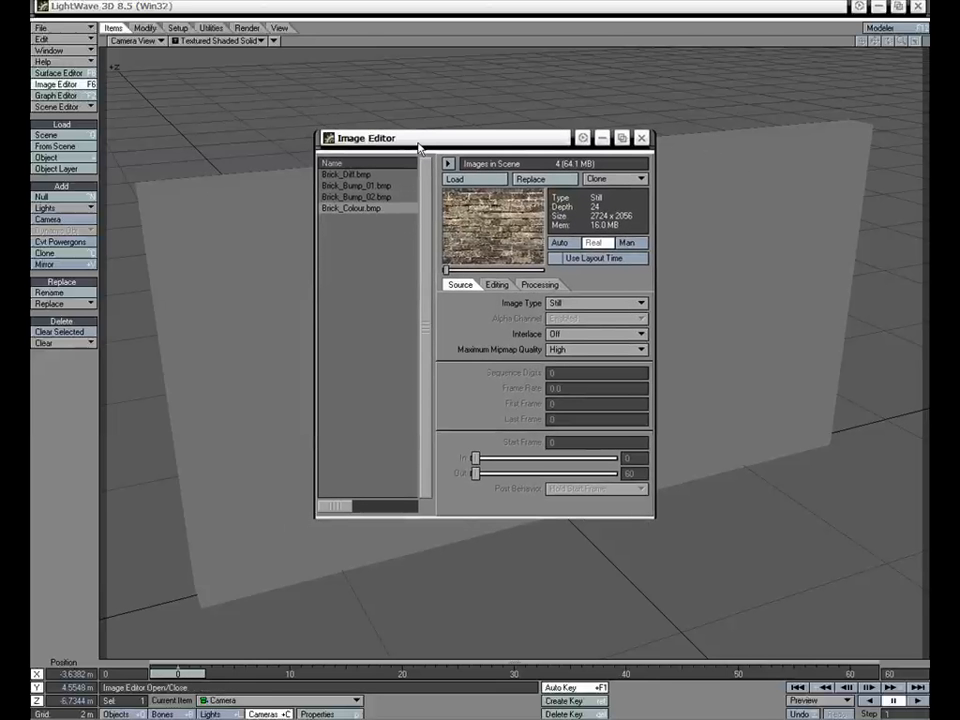
click(368, 198)
click(360, 187)
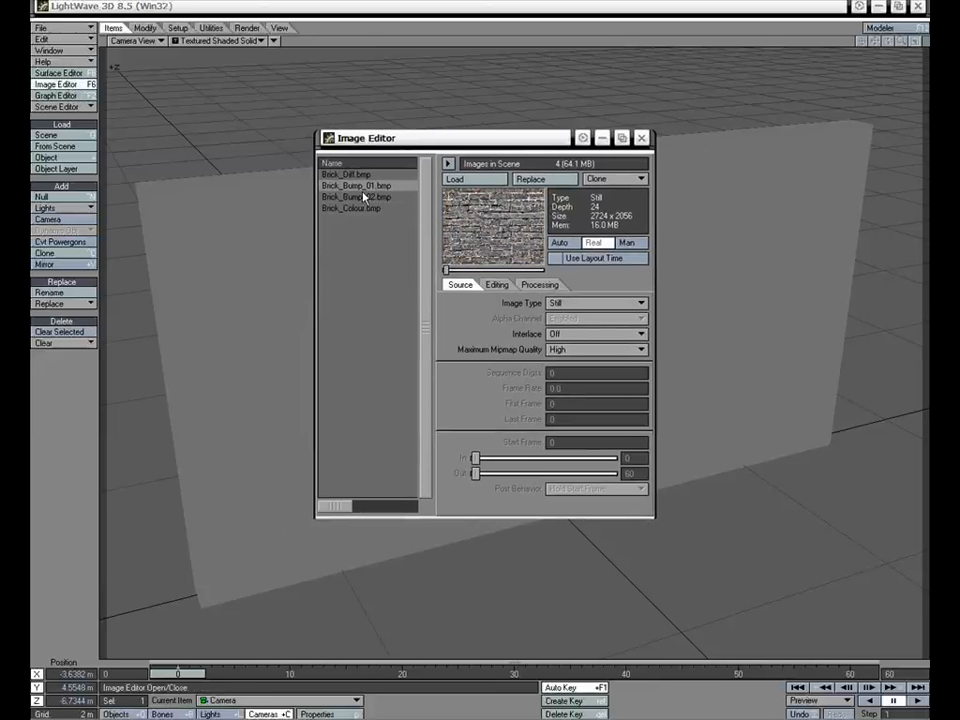
click(350, 175)
click(641, 138)
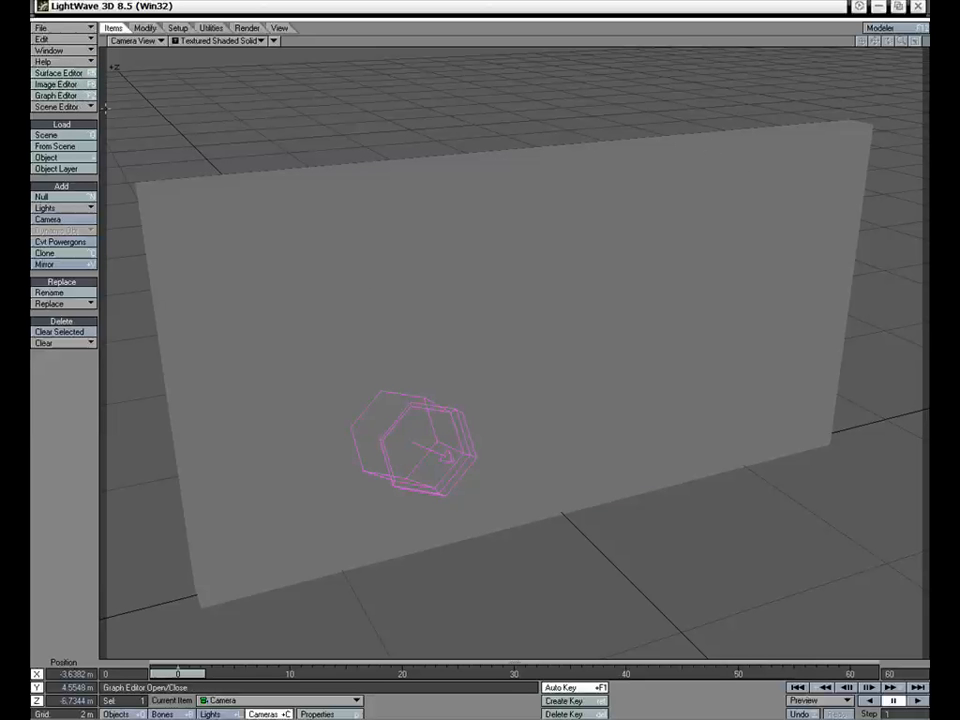
Add a planar image map using Brick_Colour.bmp to the color channel of the wall's surface
click(379, 234)
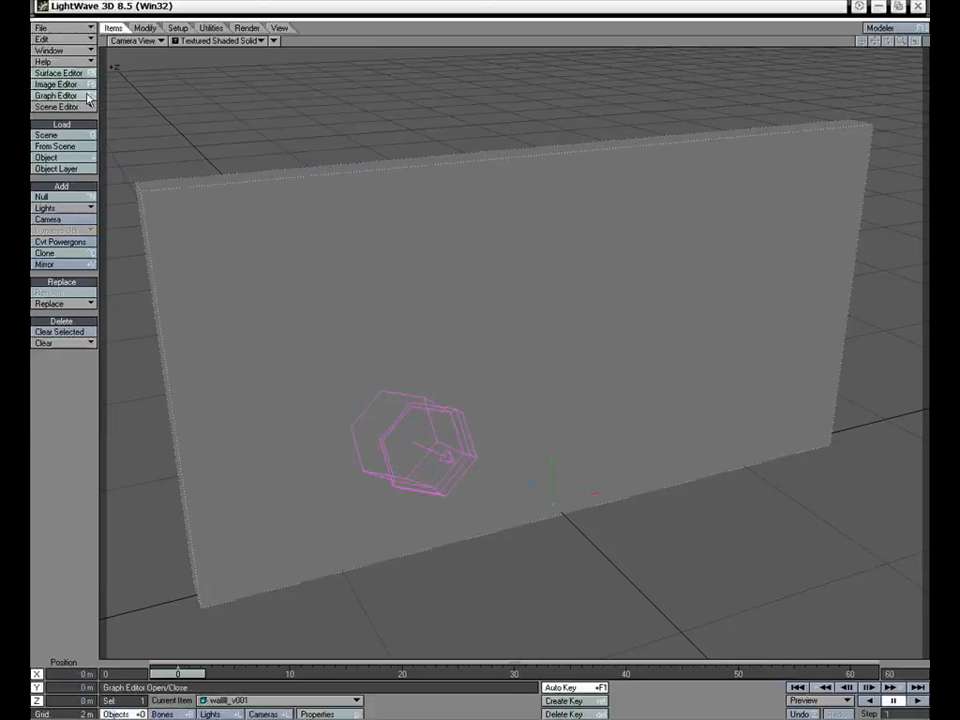
click(60, 73)
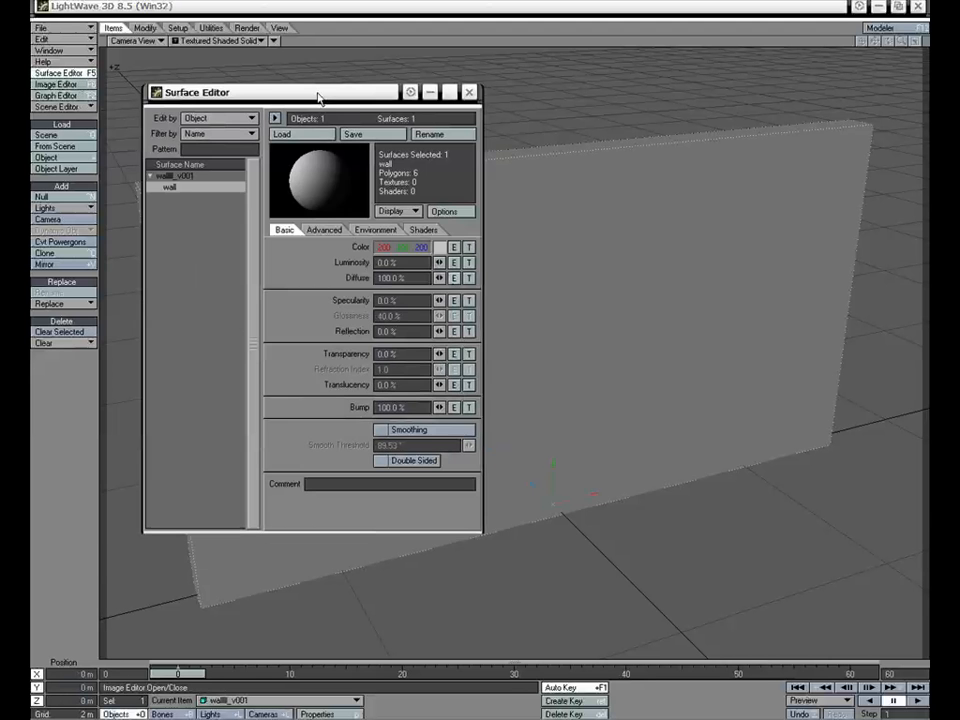
click(469, 246)
drag(523, 180, 300, 140)
click(380, 235)
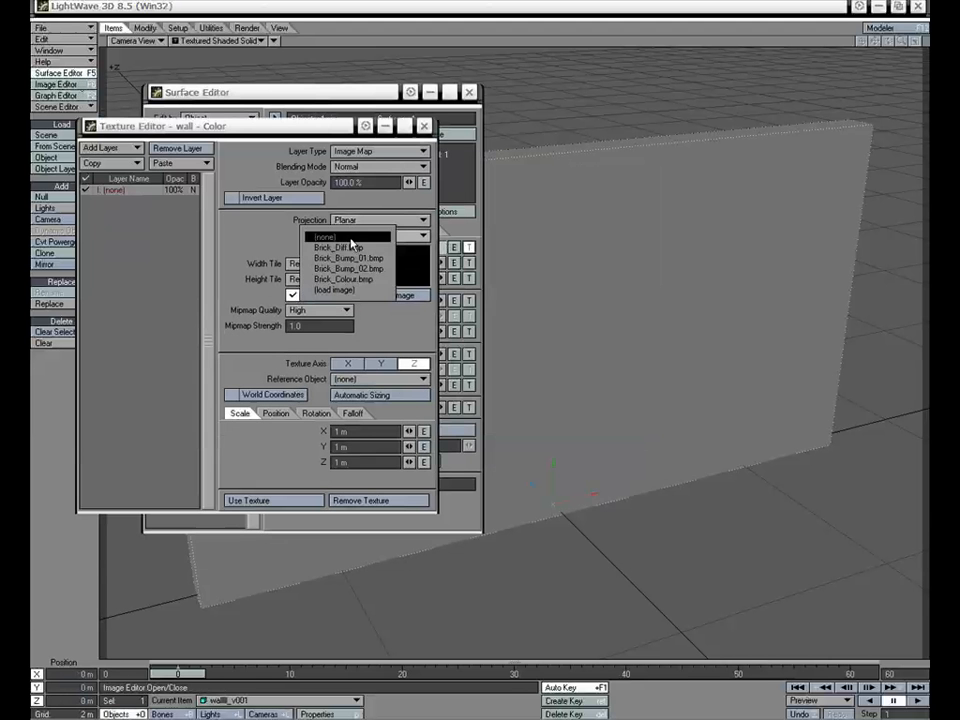
click(343, 274)
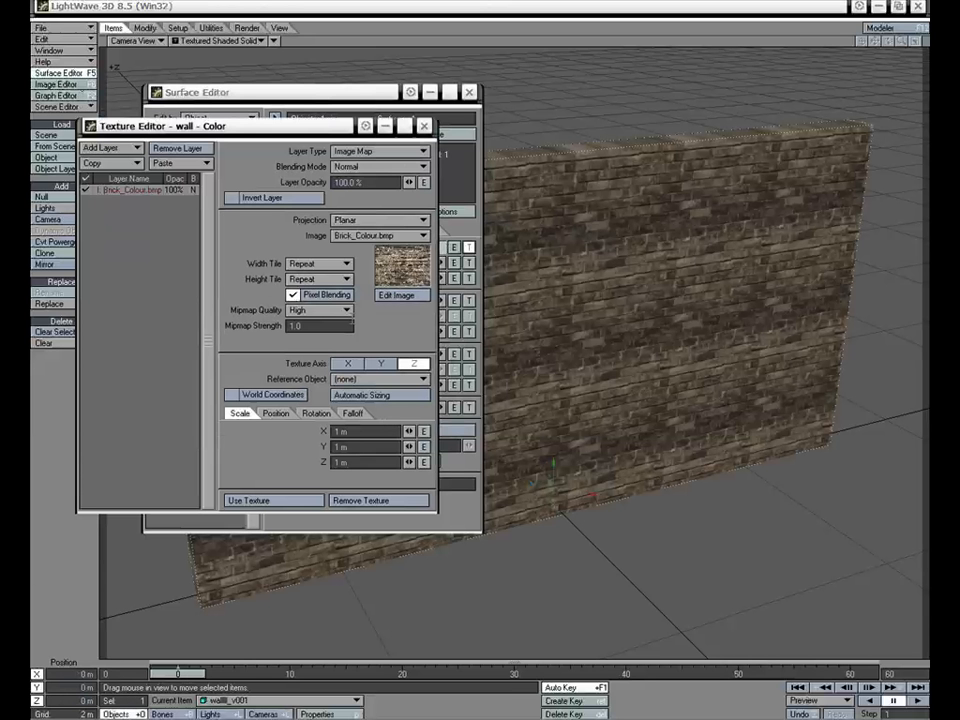
Scale the color texture to 2 m on X, Y and Z, turn off pixel blending and apply the texture
click(368, 430)
text(2)
key(Tab)
text(2)
key(Tab)
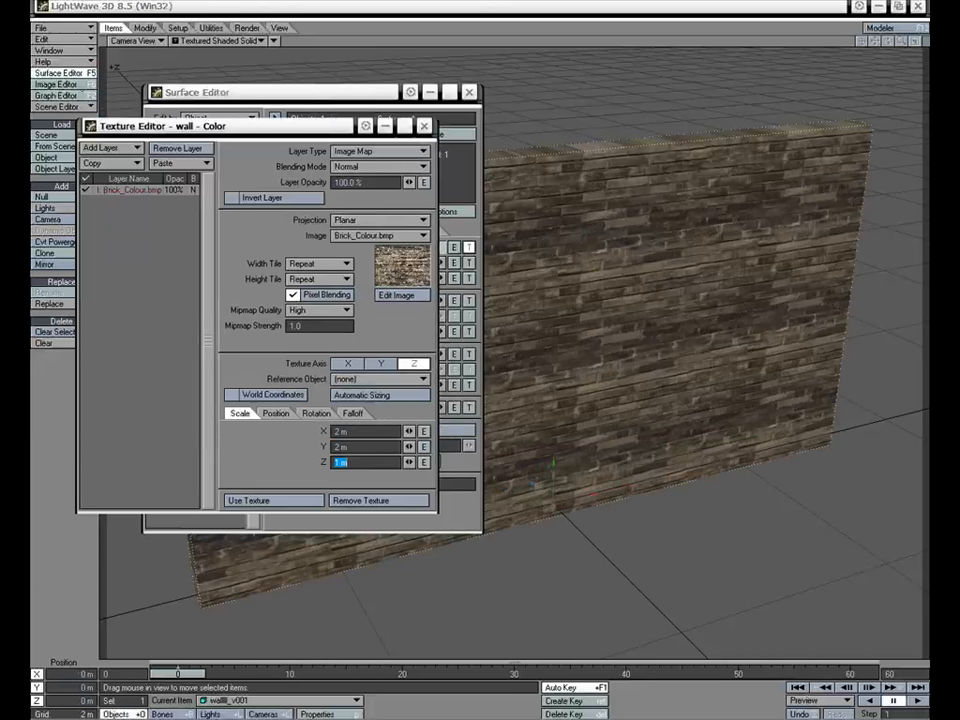
text(2)
key(Return)
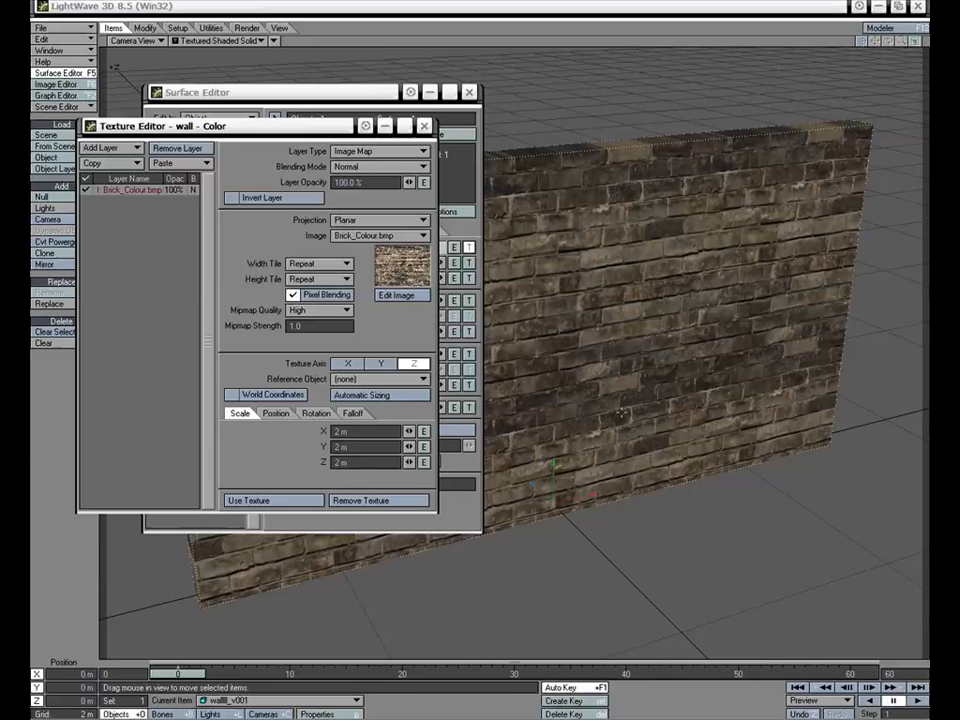
click(325, 294)
click(294, 501)
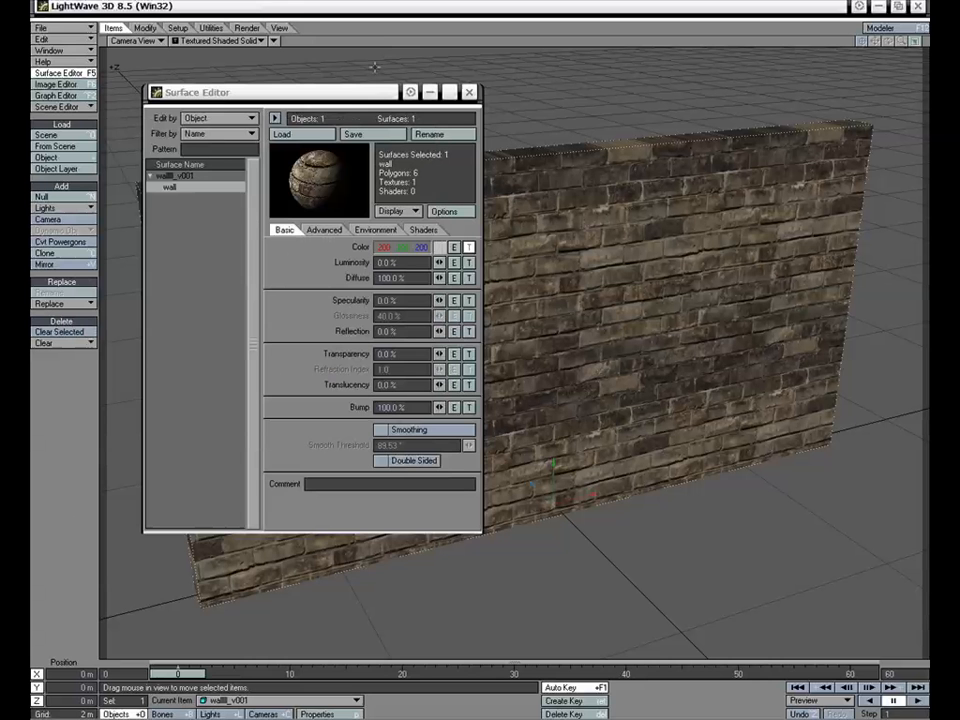
Add a planar image map using Brick_Diff.bmp to the wall surface's diffuse channel
drag(352, 97, 267, 46)
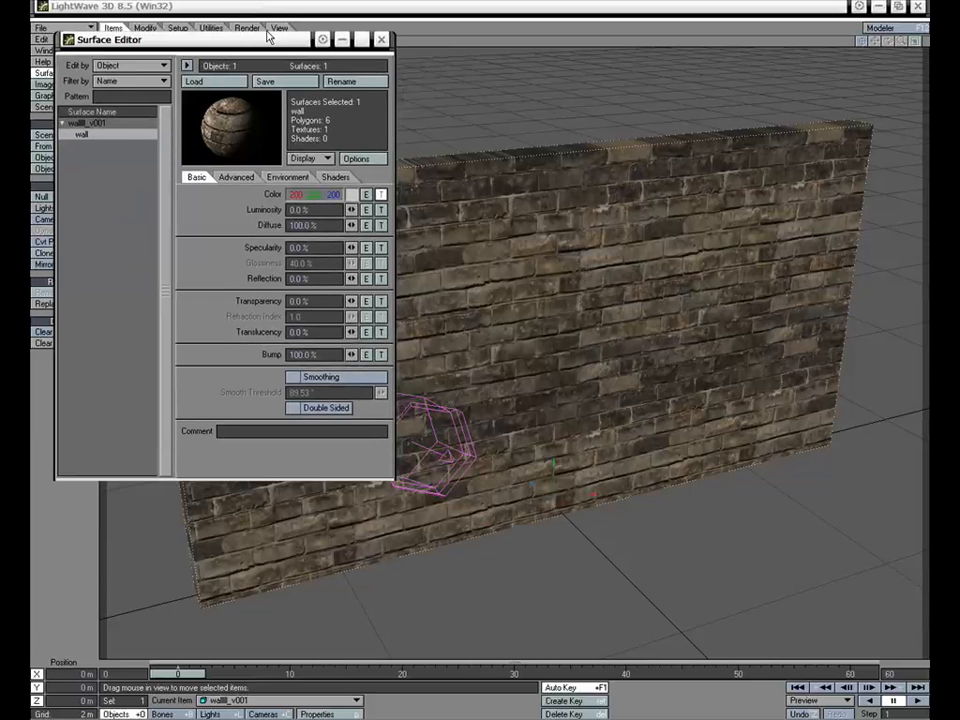
drag(268, 36, 266, 46)
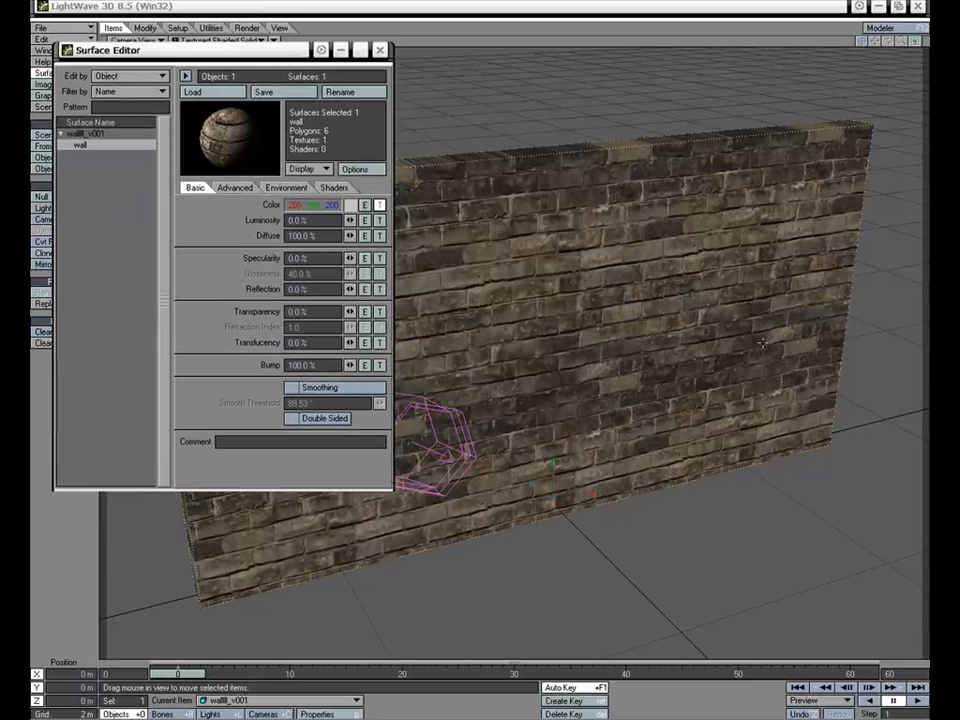
drag(300, 56, 305, 60)
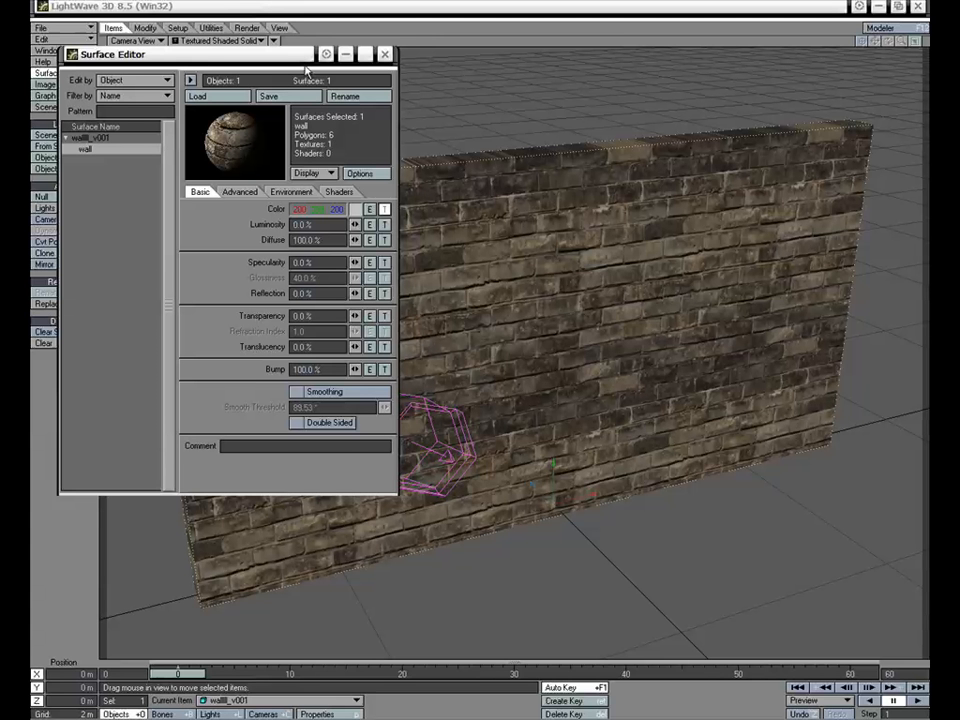
click(384, 240)
click(378, 235)
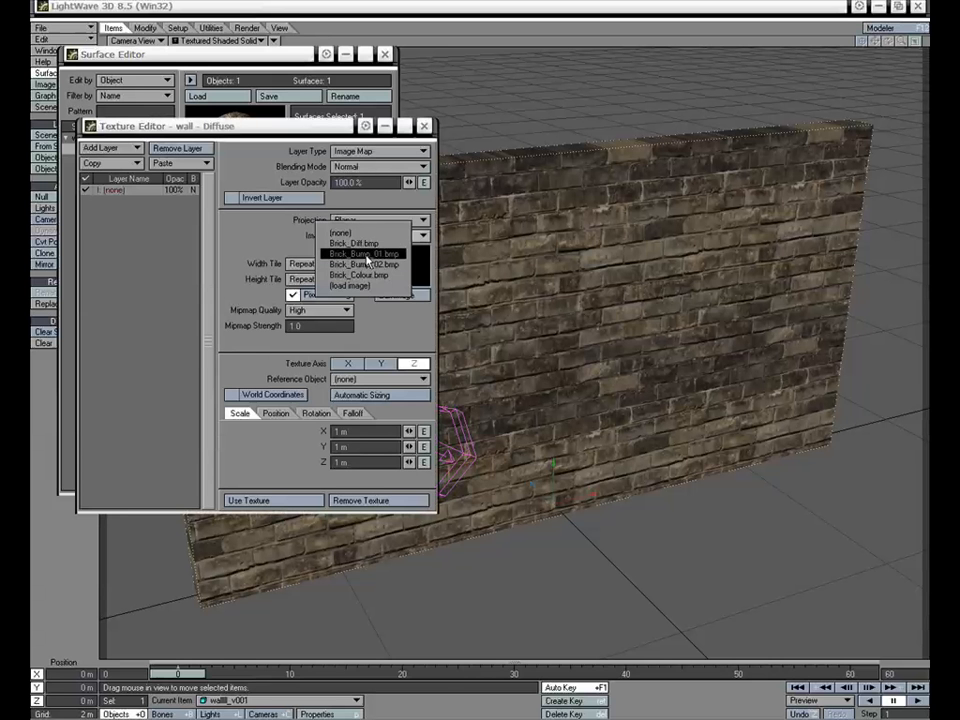
click(370, 244)
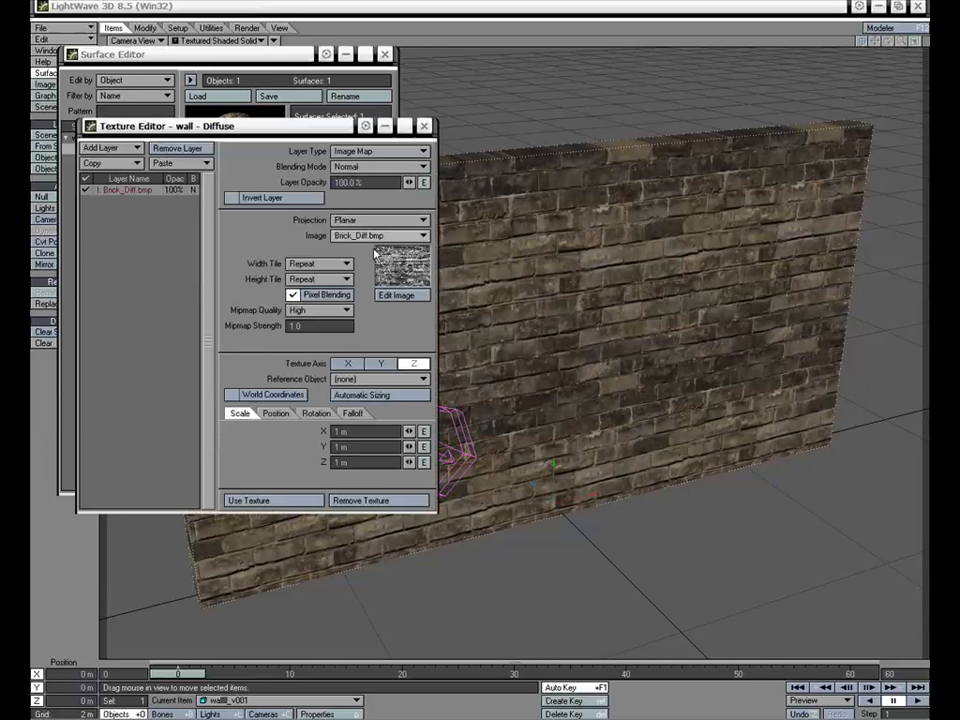
Scale the diffuse texture to 2 m on X, Y and Z
click(357, 432)
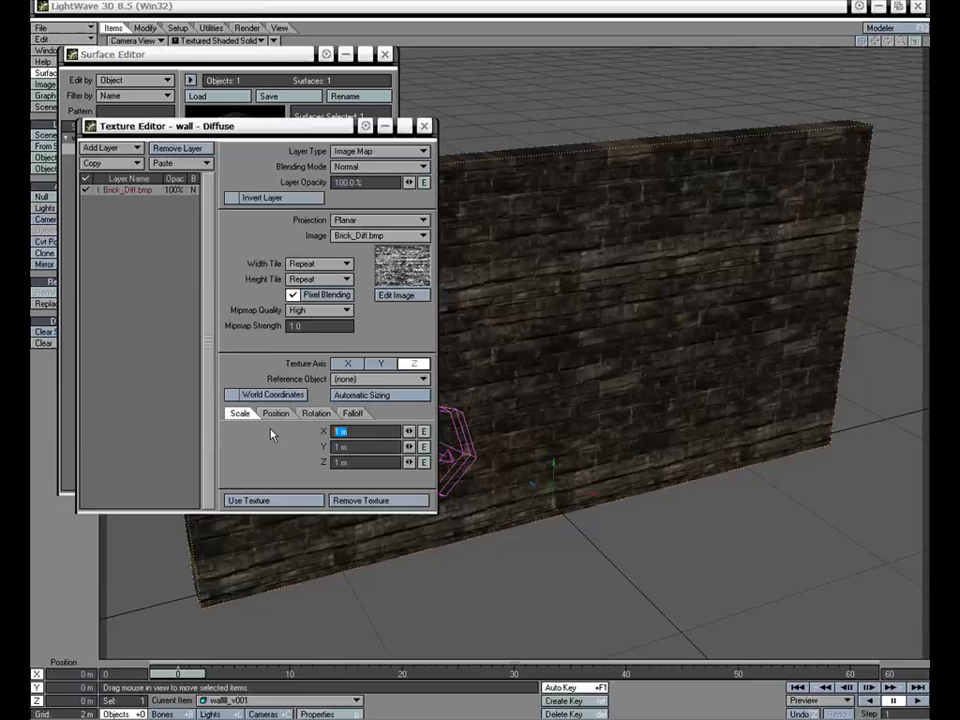
text(2)
key(Tab)
text(2)
key(Tab)
text(2)
key(Return)
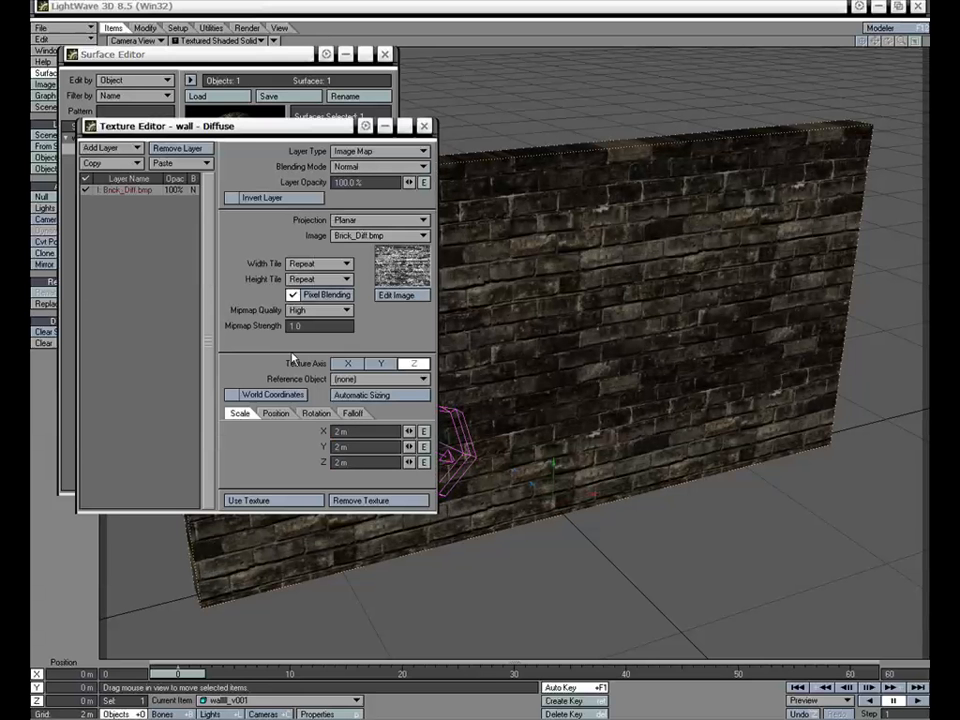
Turn off pixel blending for the diffuse texture, lower its layer opacity to 48% and apply the texture
click(333, 296)
drag(408, 186, 361, 186)
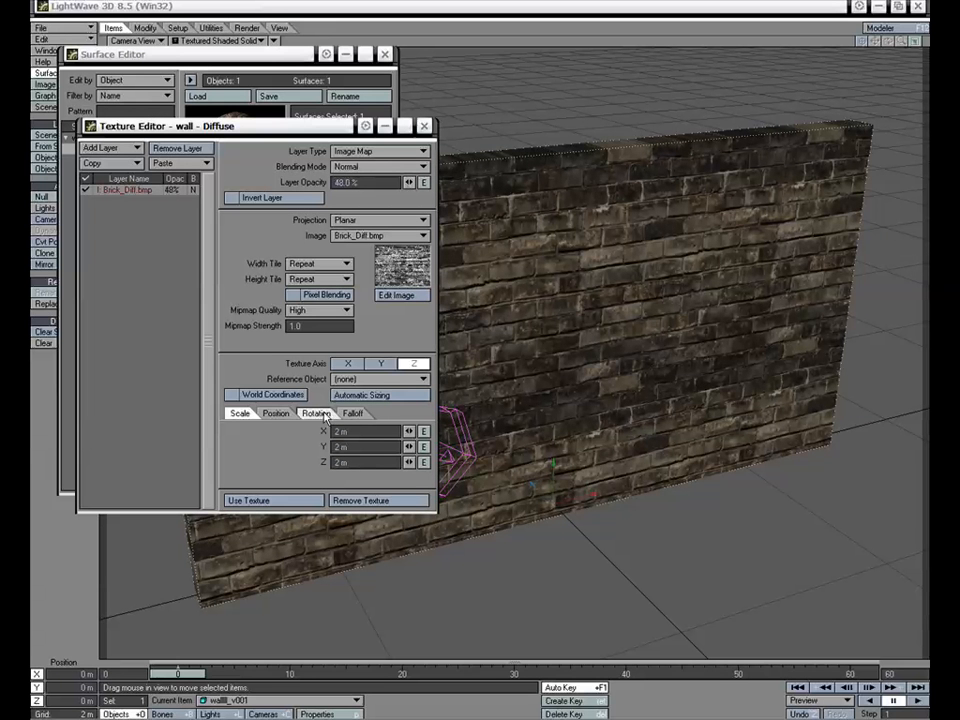
click(300, 499)
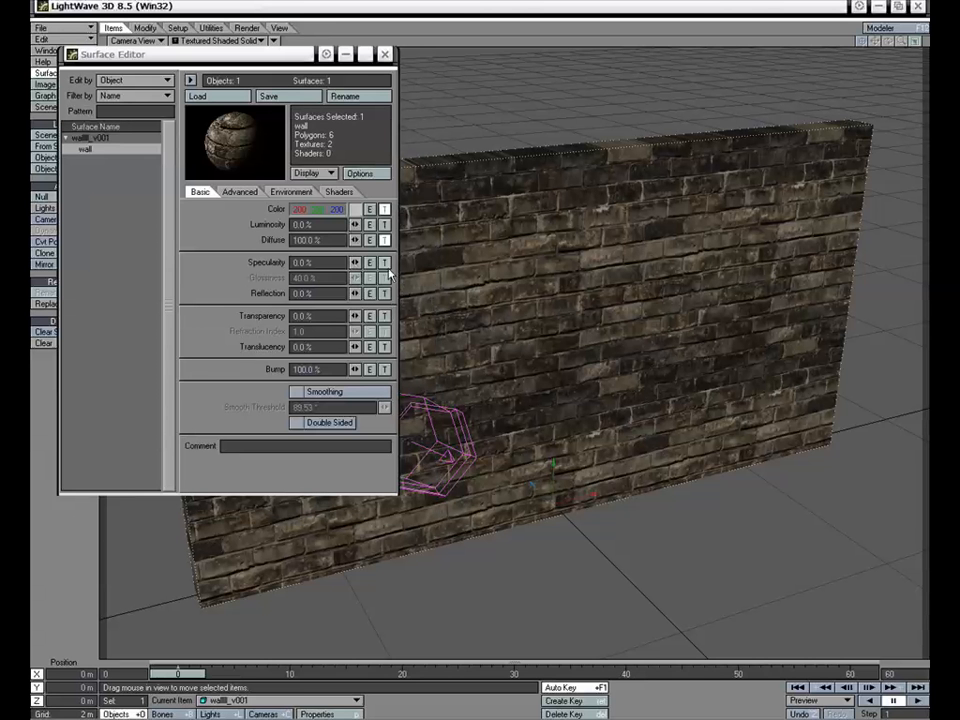
Add a planar image map using Brick_Bump_01.bmp to the wall surface's bump channel
click(385, 370)
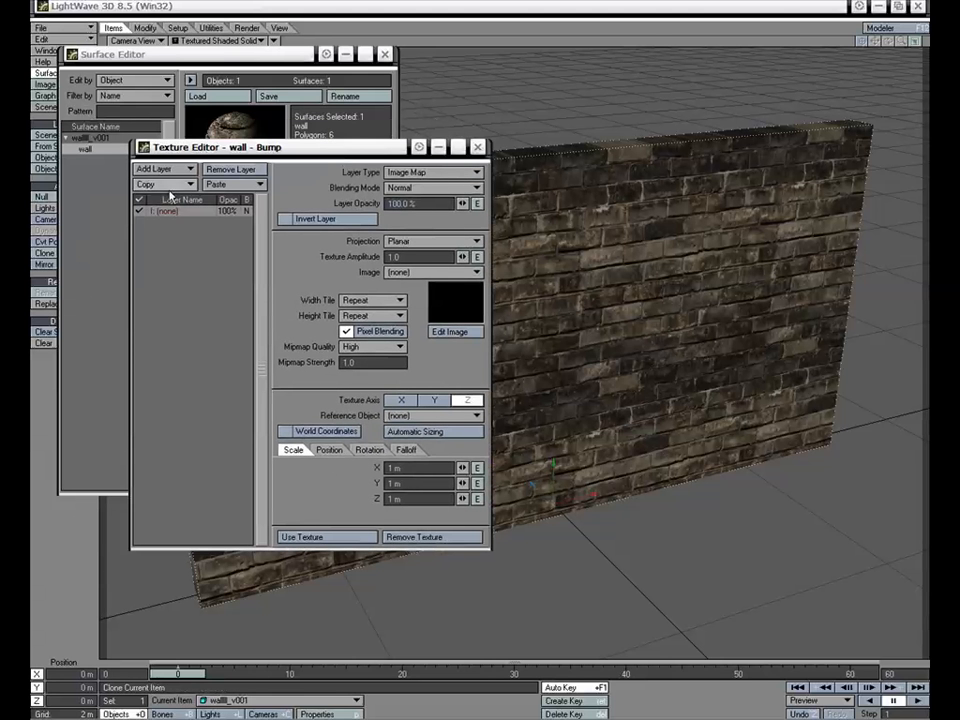
click(419, 242)
click(418, 243)
click(422, 273)
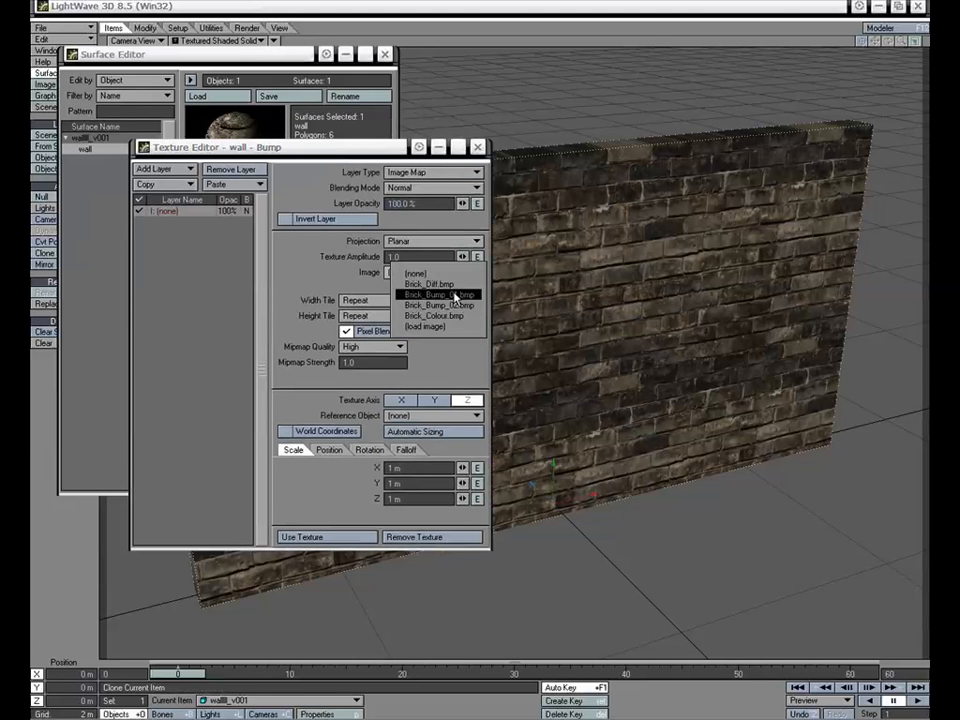
click(466, 308)
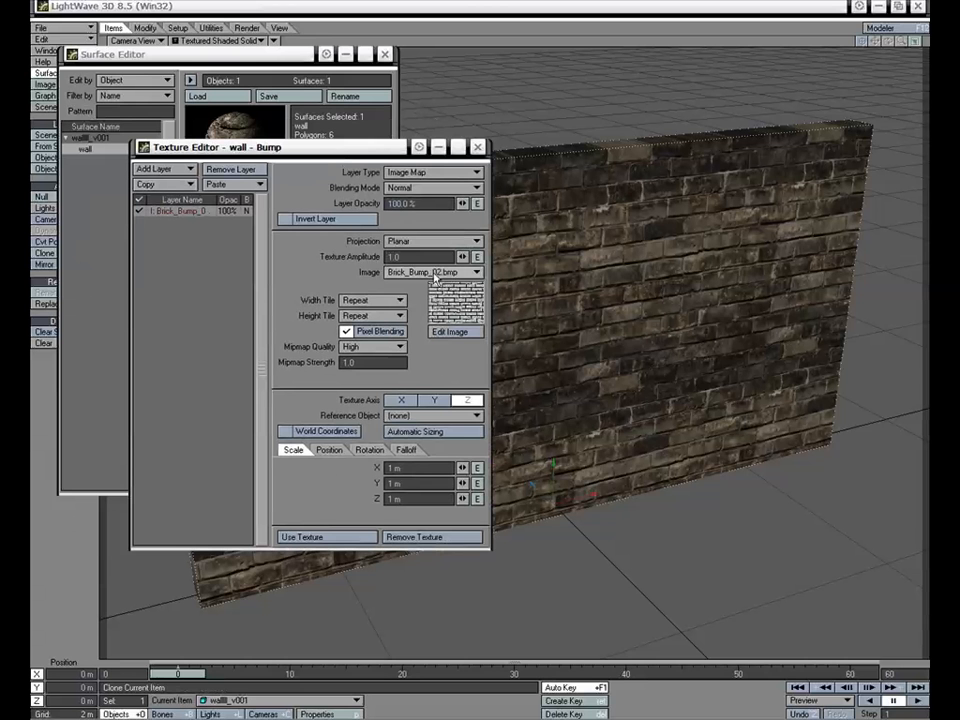
click(432, 272)
click(450, 261)
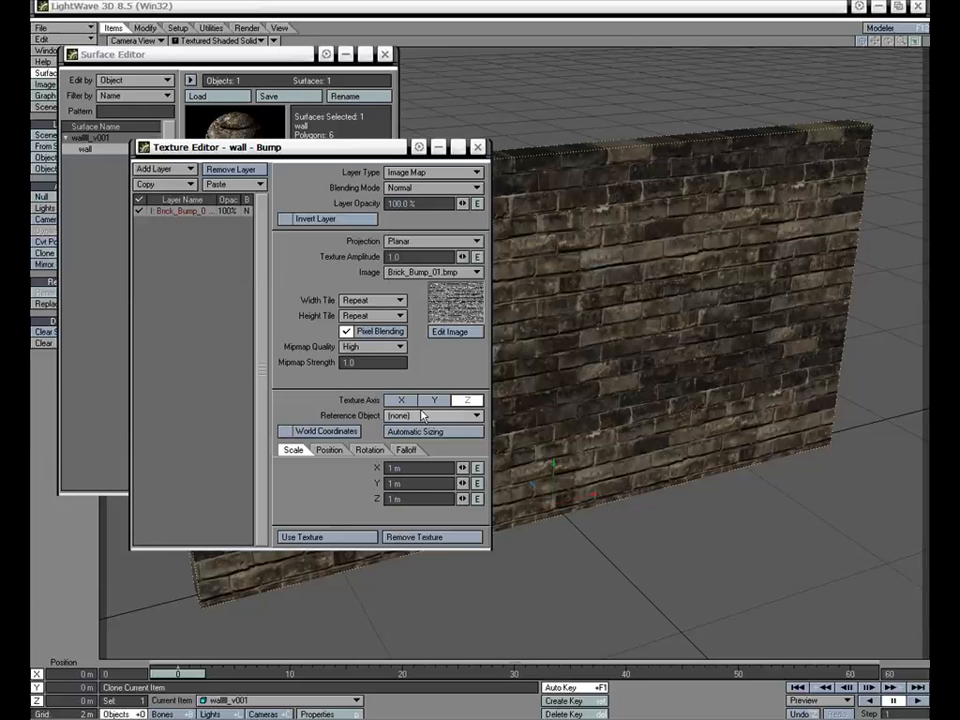
Scale the Brick_Bump_01 bump texture to 2 m on X, Y and Z
click(390, 468)
text(2)
key(Tab)
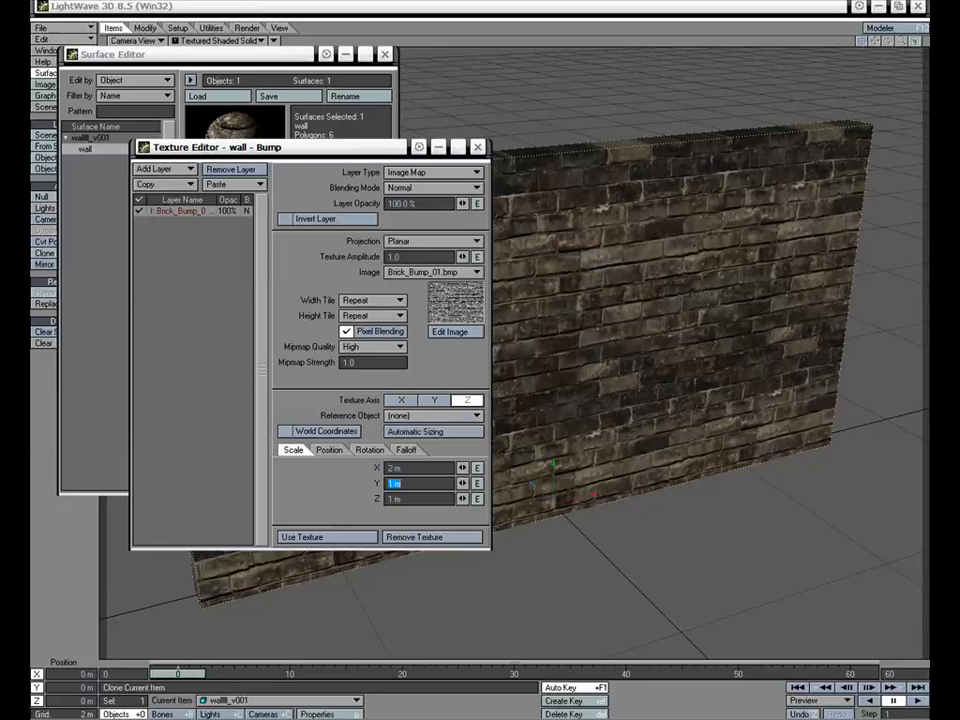
text(2)
key(Tab)
text(2)
key(Return)
Turn off pixel blending for the Brick_Bump_01 layer and set its texture amplitude to 2
click(374, 332)
click(407, 257)
text(2)
key(Tab)
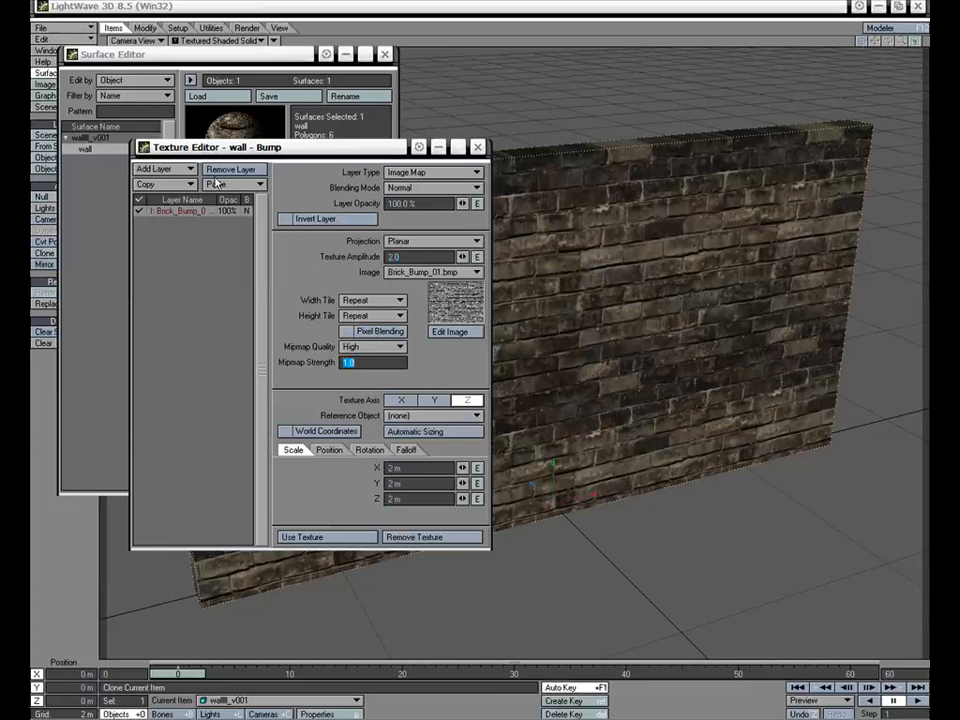
Add a second image map layer to the bump texture using Brick_Bump_02.bmp
click(162, 169)
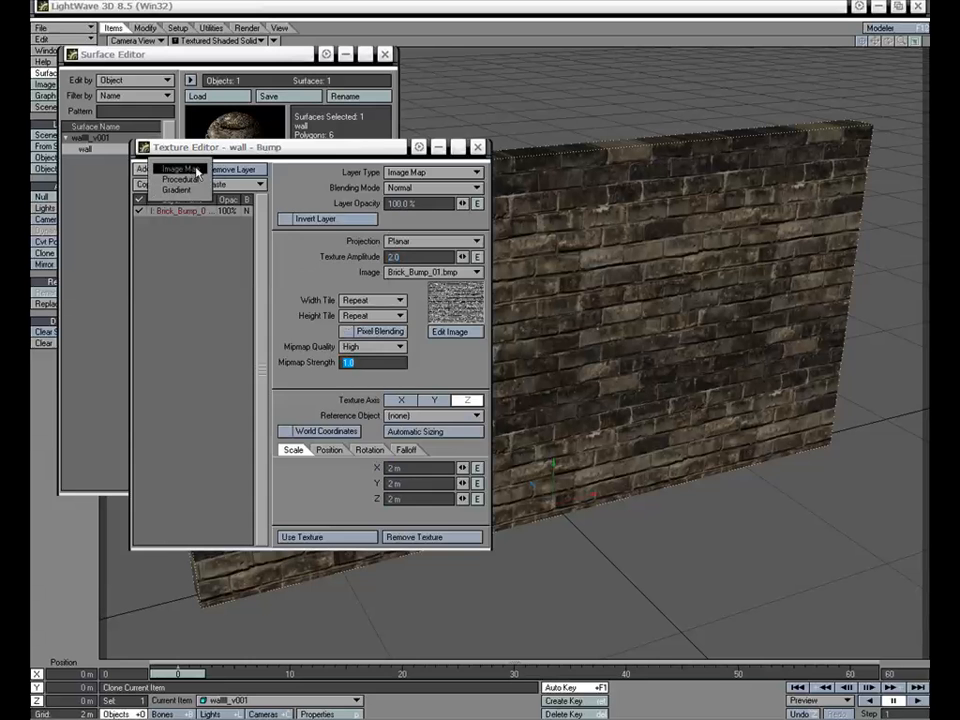
click(180, 169)
click(432, 272)
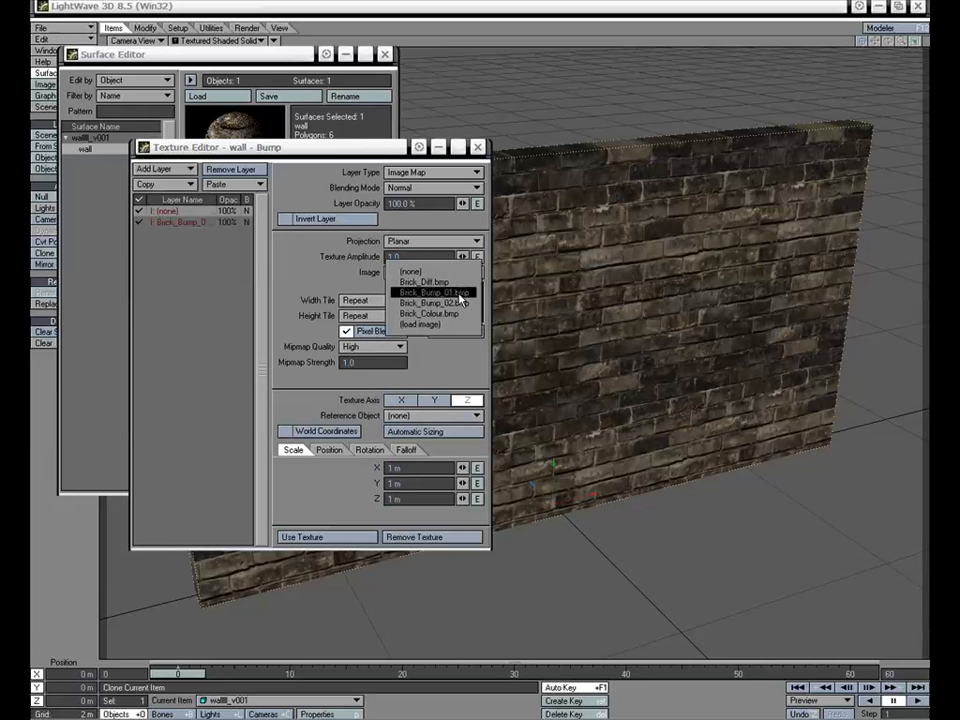
click(452, 303)
click(450, 277)
click(451, 284)
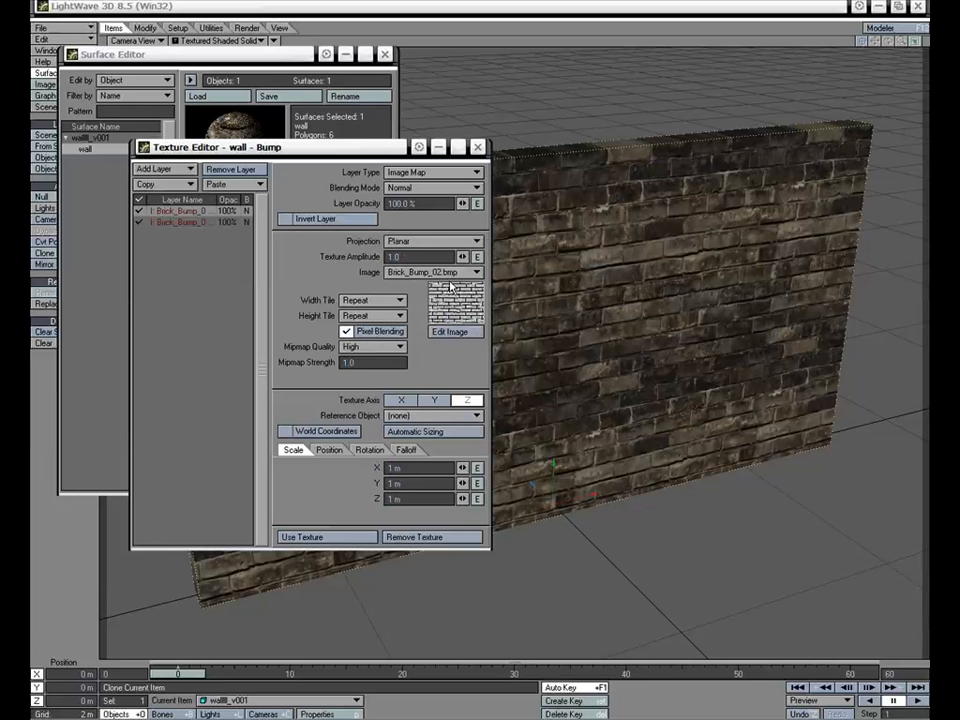
Turn off pixel blending for the Brick_Bump_02 layer and scale it to 2 m on X, Y and Z
click(379, 336)
click(400, 466)
click(320, 455)
text(2)
key(Tab)
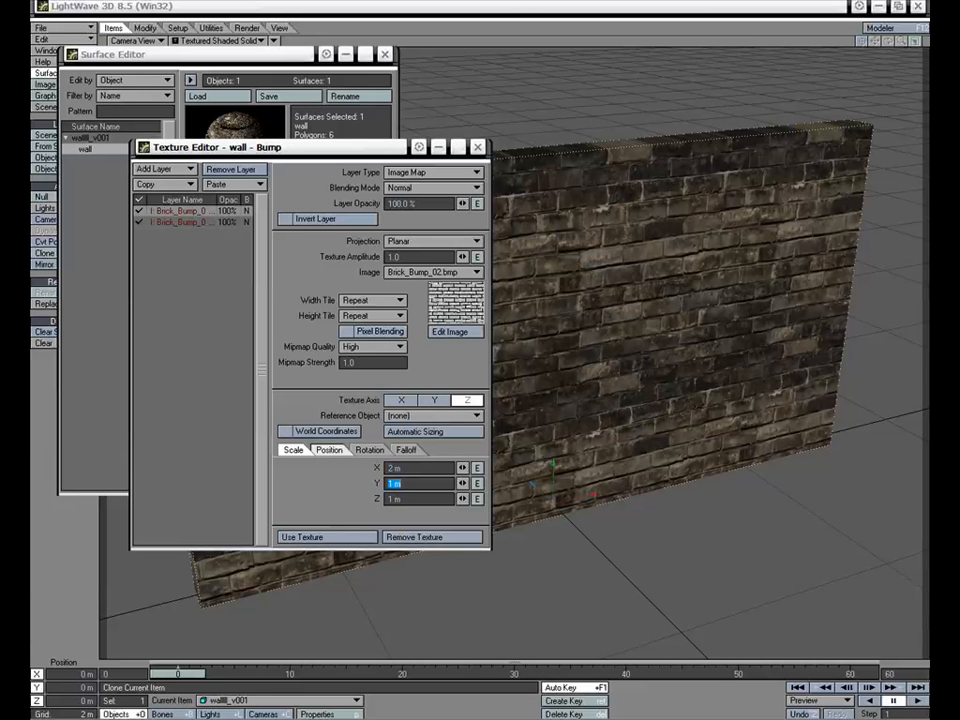
text(2)
key(Tab)
text(2)
key(Return)
Set the Brick_Bump_02 layer's texture amplitude to 10
click(424, 256)
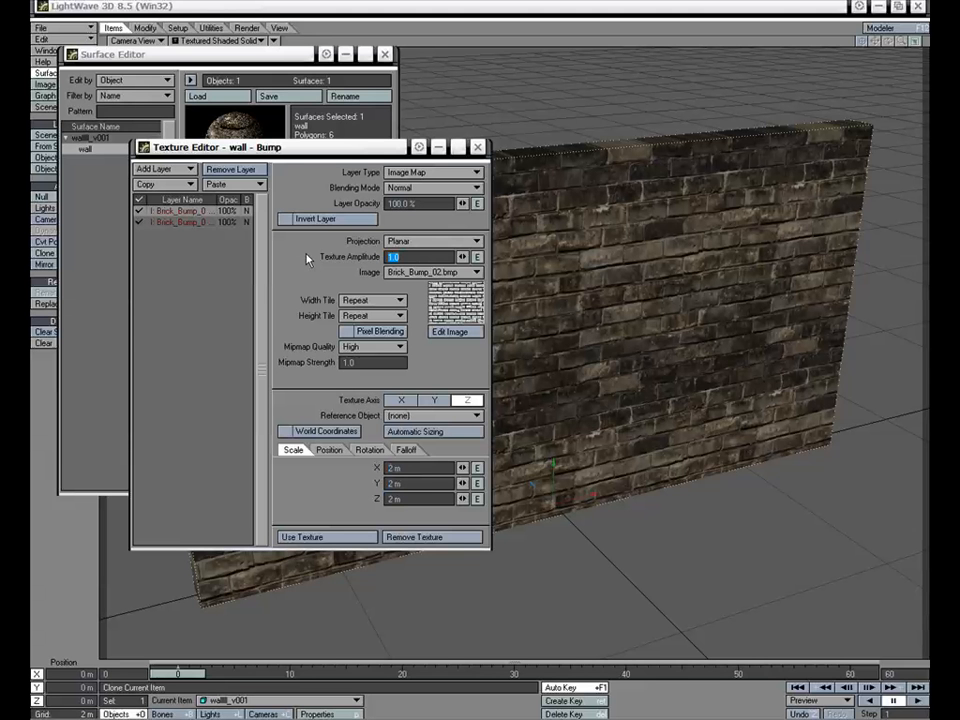
text(10)
key(Tab)
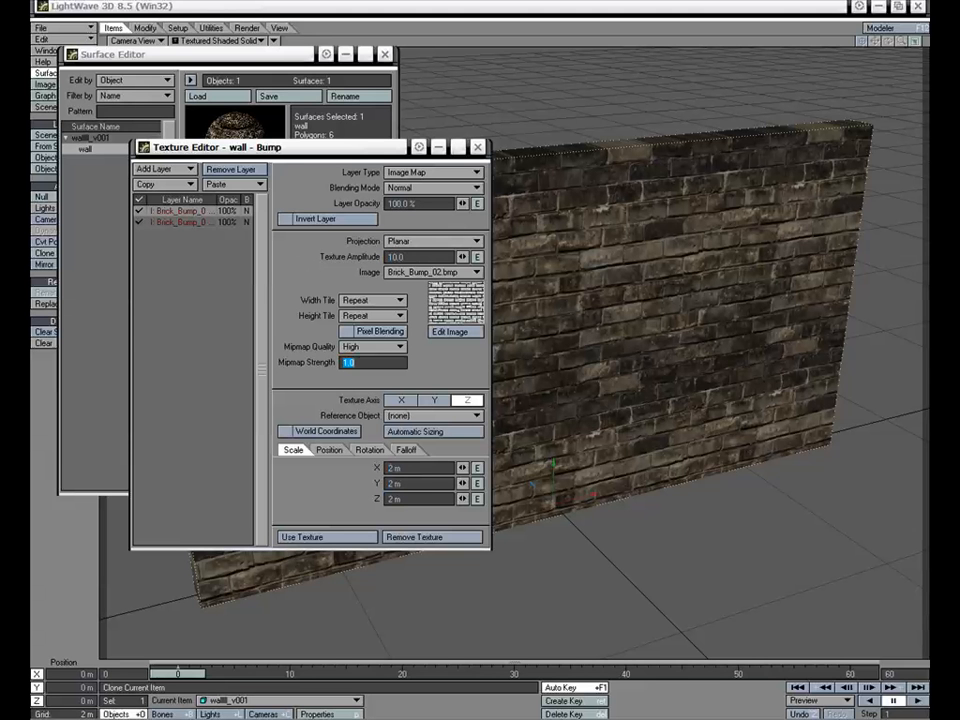
Change the Brick_Bump_02 layer's blending mode to Multiply
drag(300, 147, 332, 205)
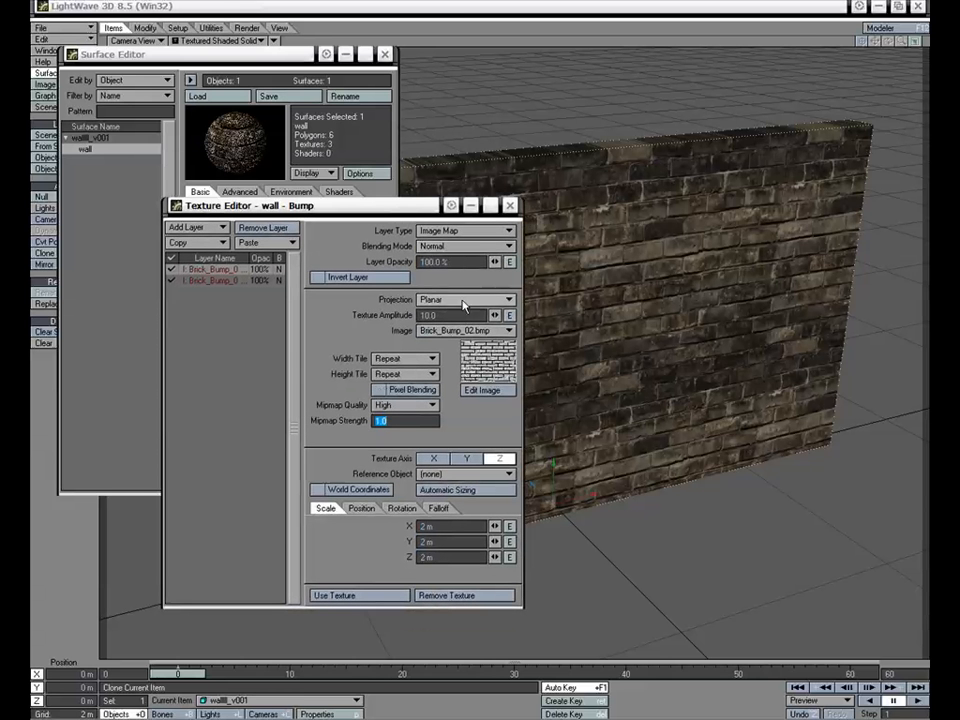
click(460, 246)
click(462, 257)
click(460, 246)
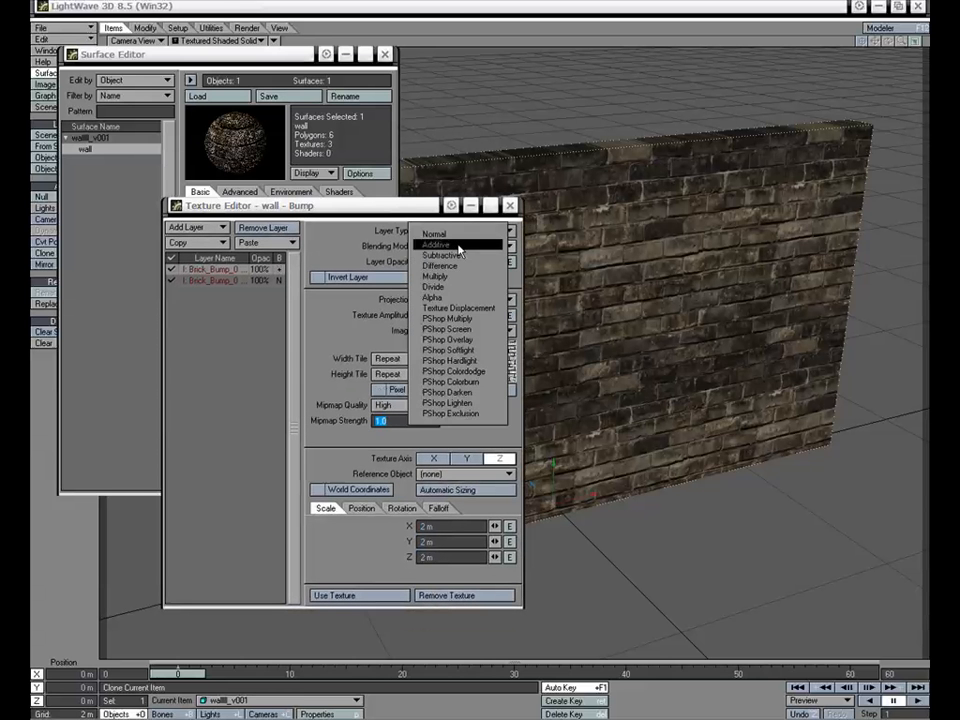
click(460, 277)
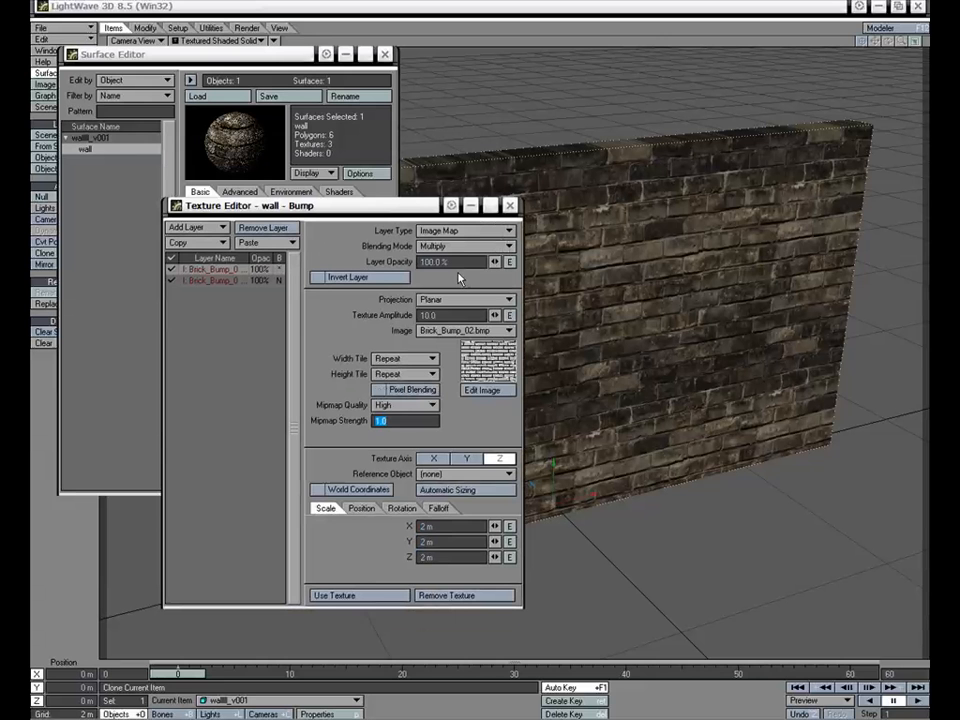
Set the Brick_Bump_02 layer's texture amplitude to 5, apply the bump texture and close the Surface Editor
drag(462, 316, 373, 326)
text(5)
key(Tab)
click(371, 597)
click(384, 54)
Rotate the light to a heading of about 17.2° and a pitch of about 3.3° so it shines onto the wall
click(392, 386)
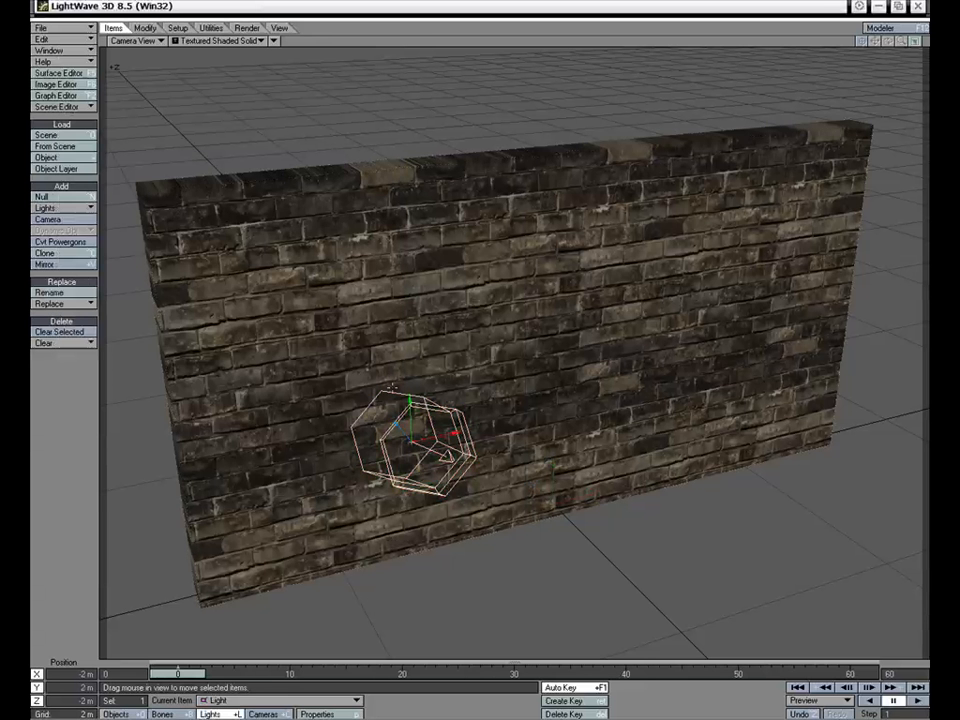
key(y)
drag(480, 473, 394, 420)
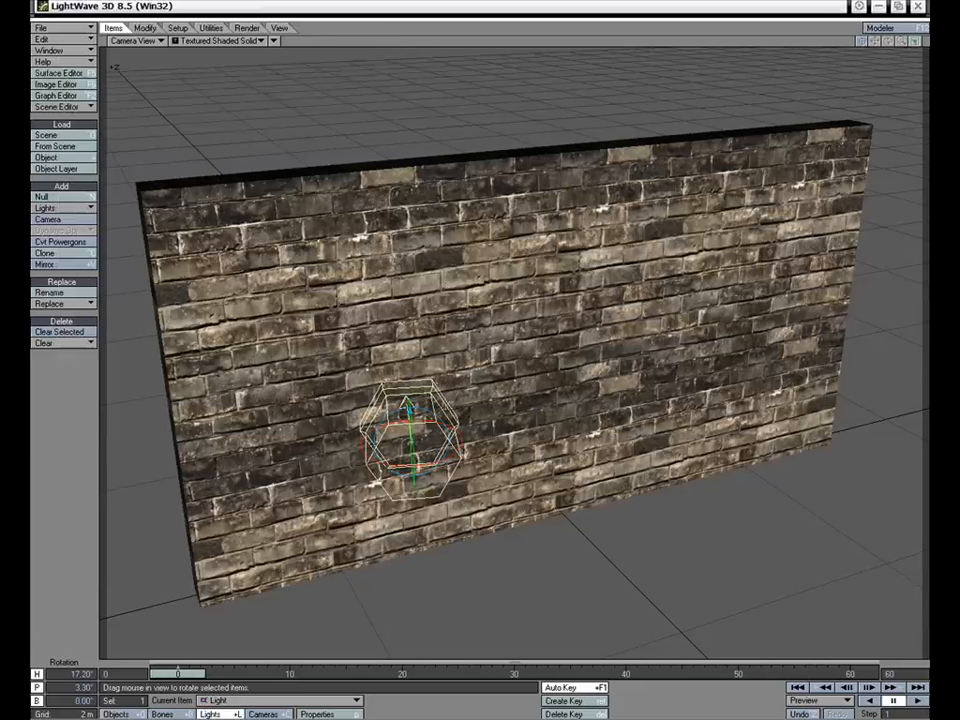
Move the camera close to the brick wall, to about X -1.47 m, Y 2.85 m, Z -2.48 m
key(shift+c)
key(t)
drag(569, 529, 572, 430)
right_drag(572, 430, 572, 530)
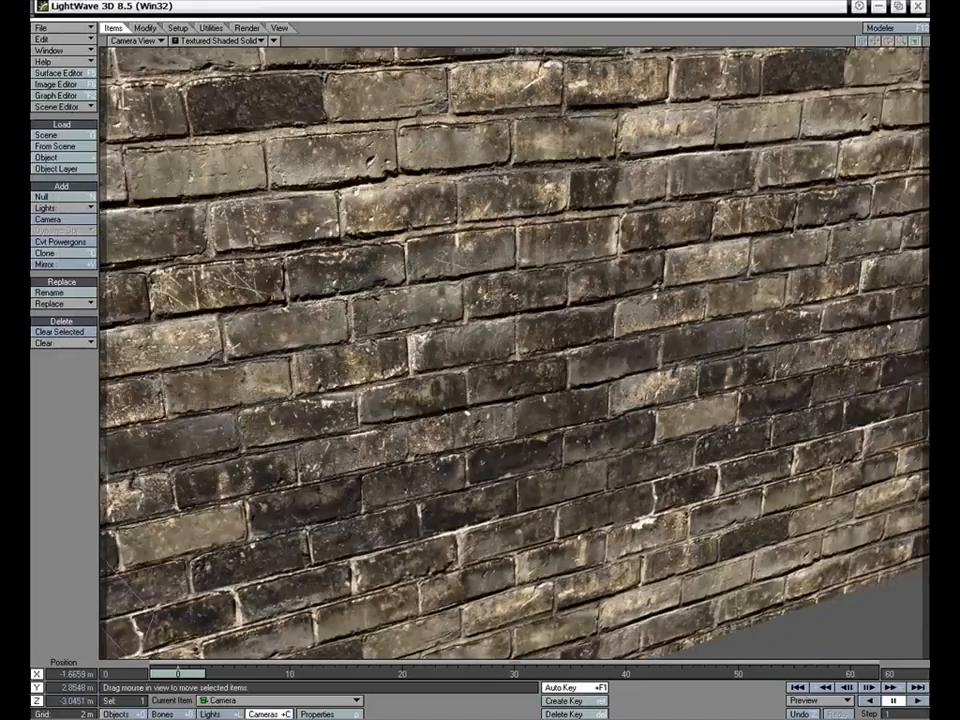
drag(572, 530, 574, 505)
Set the camera's antialiasing to PLD 3-Pass and its resolution to 800 x 600
key(p)
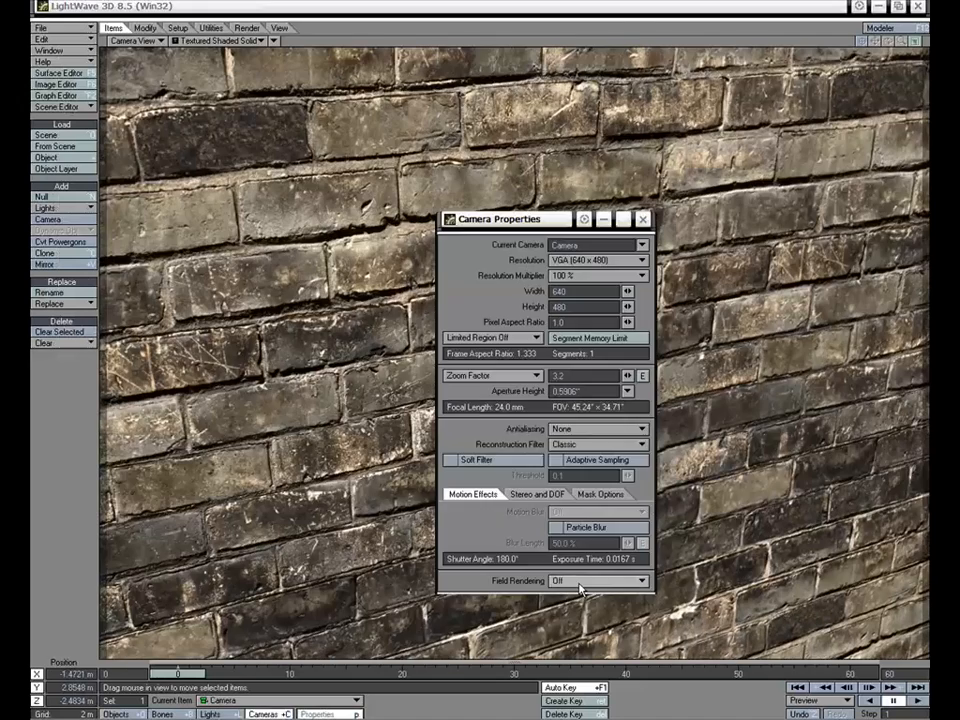
click(596, 434)
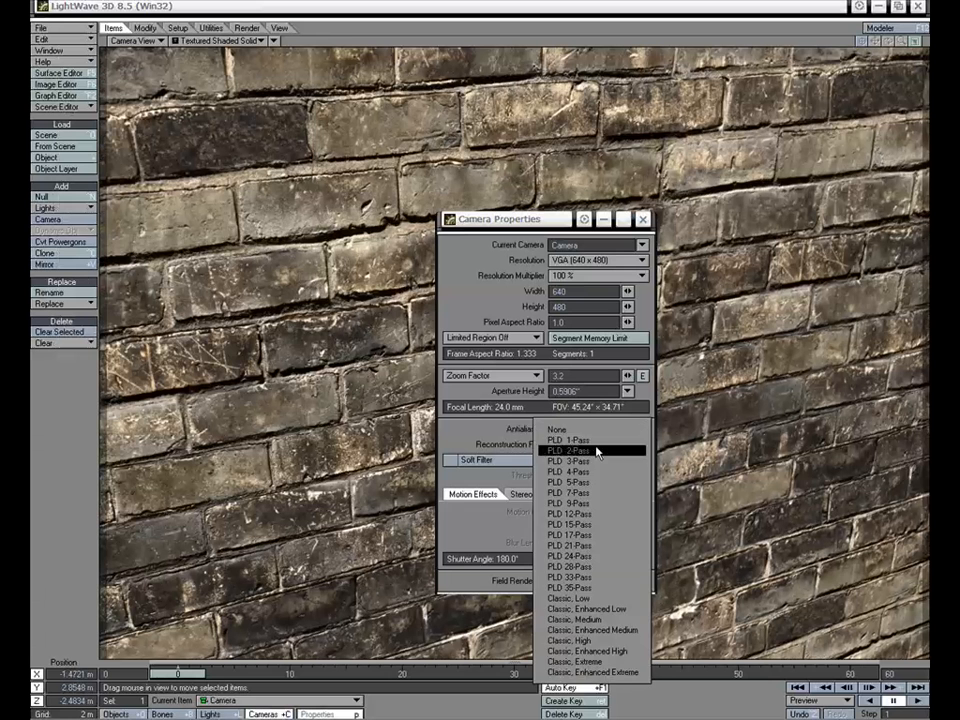
click(578, 460)
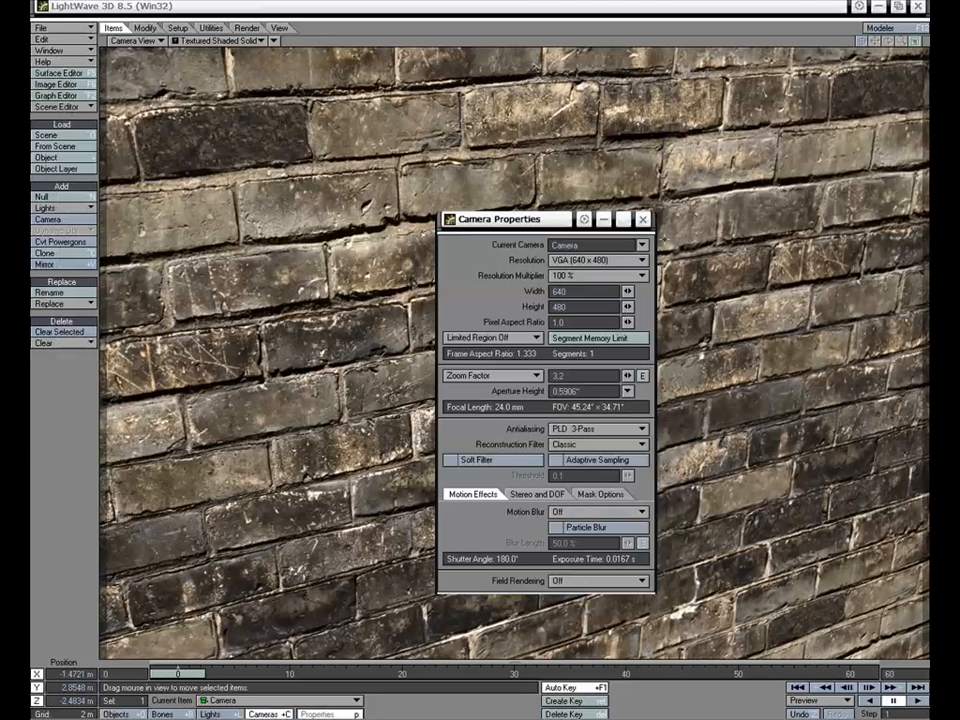
click(596, 260)
click(575, 274)
click(643, 220)
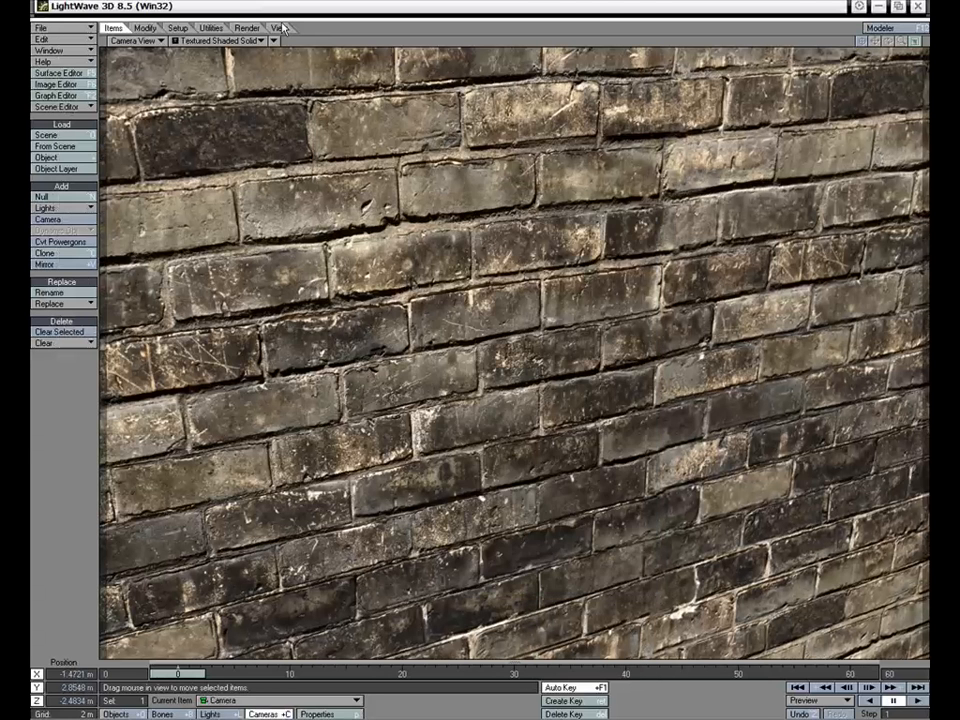
Render the current frame and reposition the rendered image window for viewing
click(247, 27)
click(62, 186)
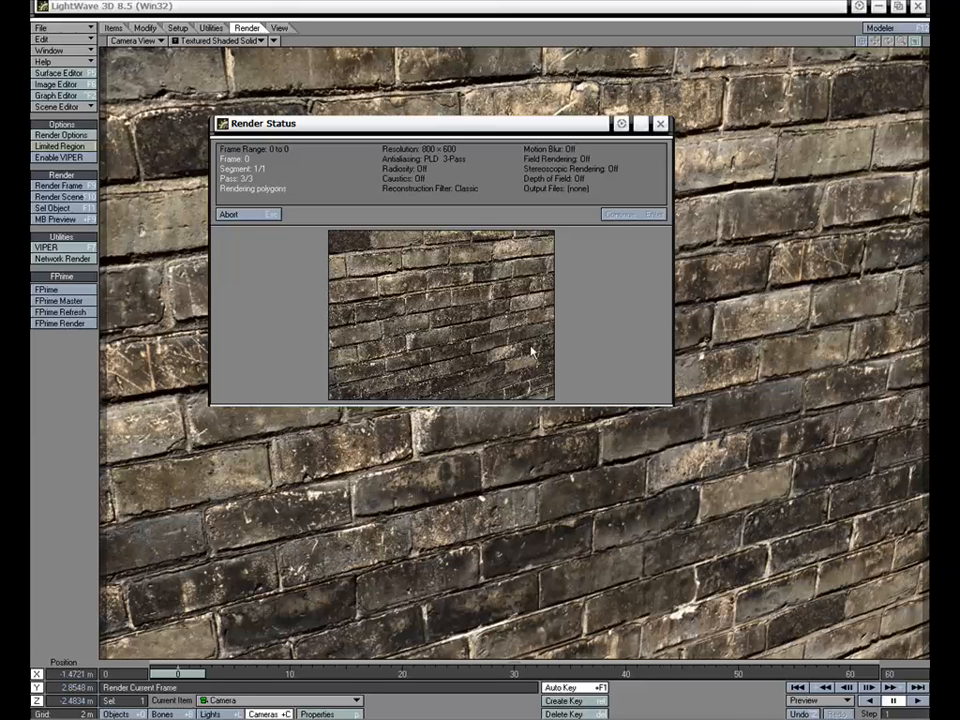
click(612, 215)
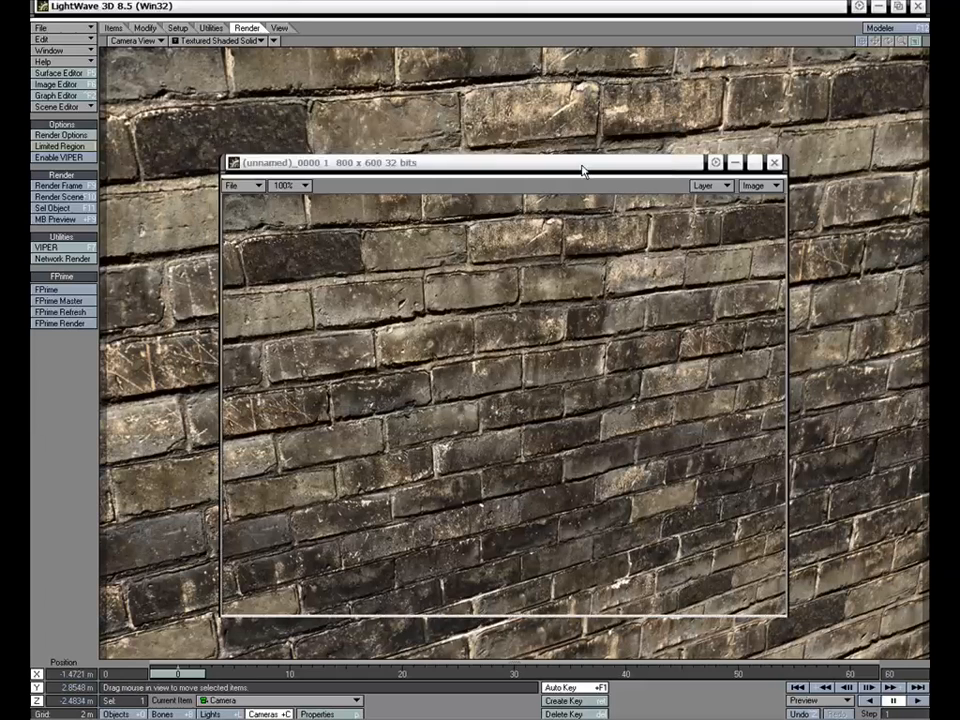
drag(583, 167, 560, 136)
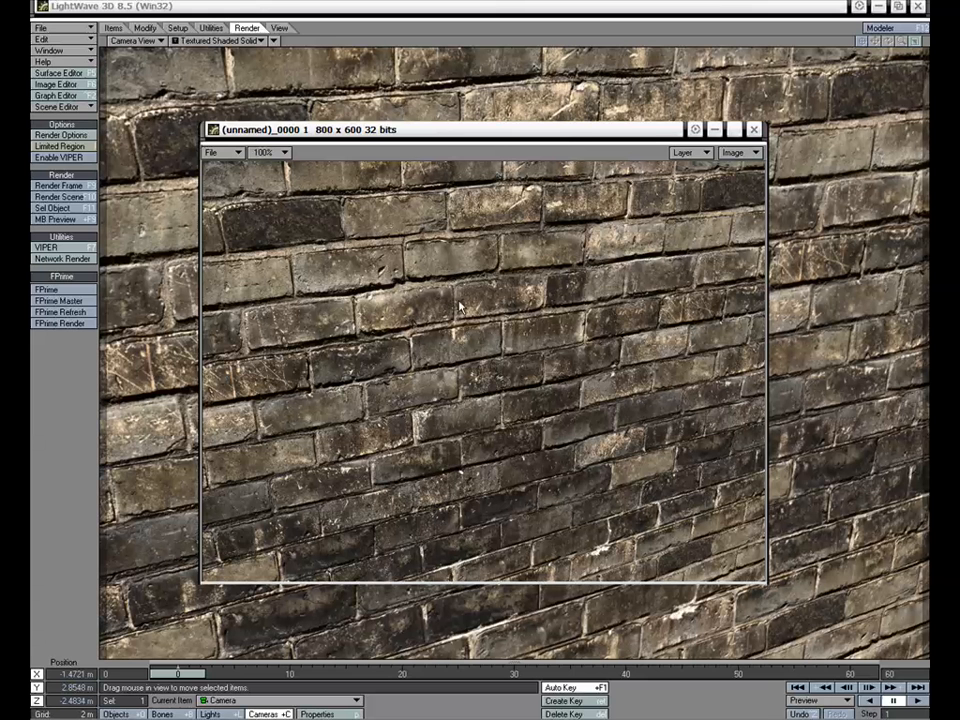
drag(567, 130, 567, 120)
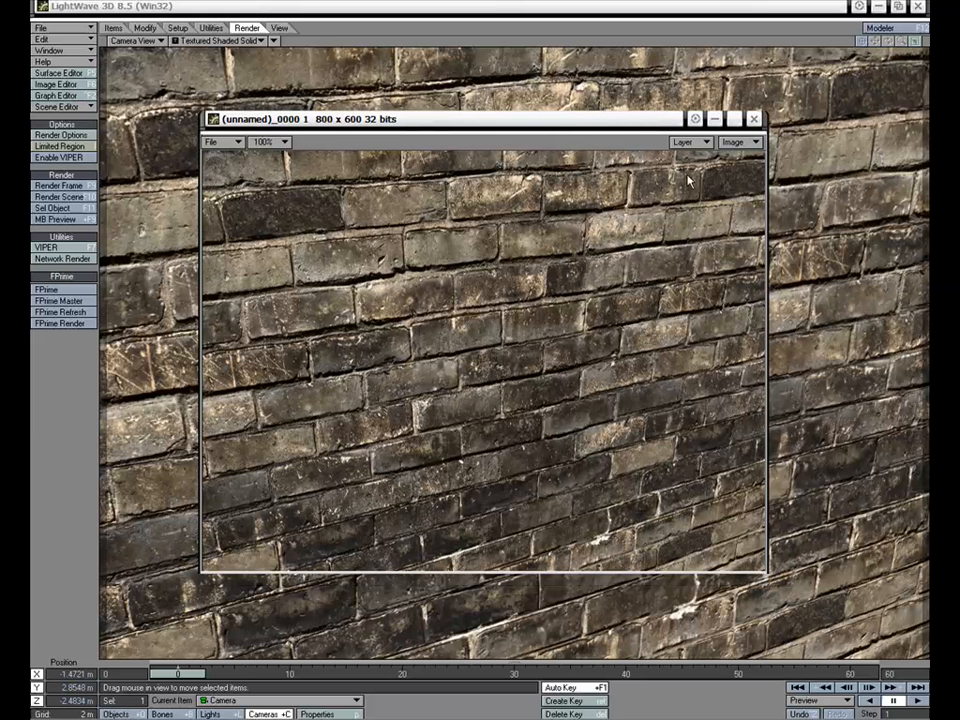
Remove the bump texture from the wall surface in the Surface Editor
click(60, 73)
drag(209, 54, 272, 130)
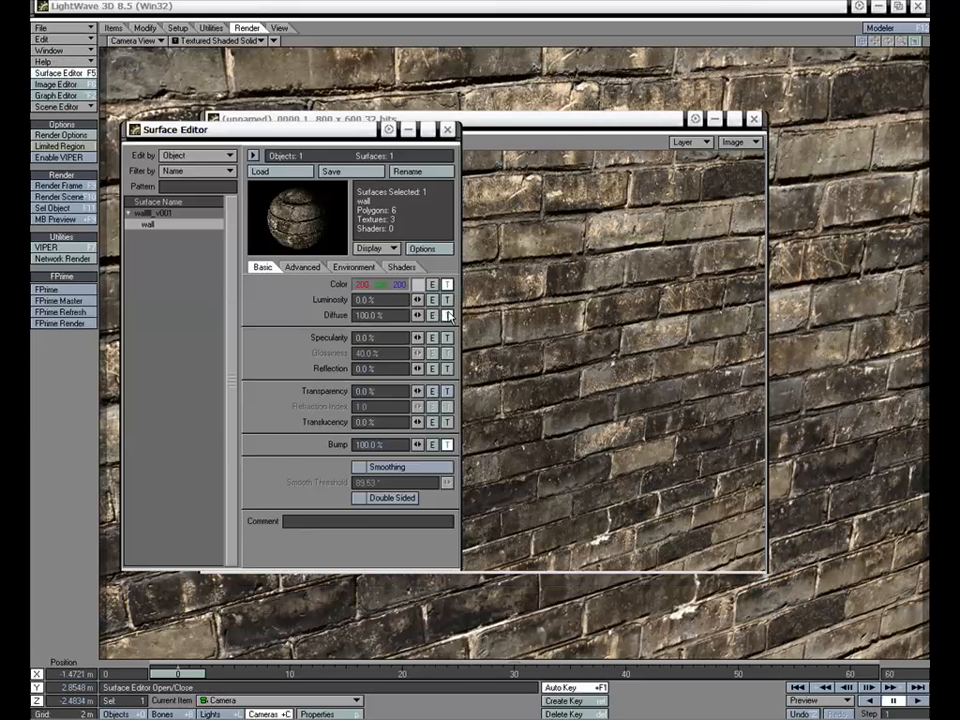
click(447, 444)
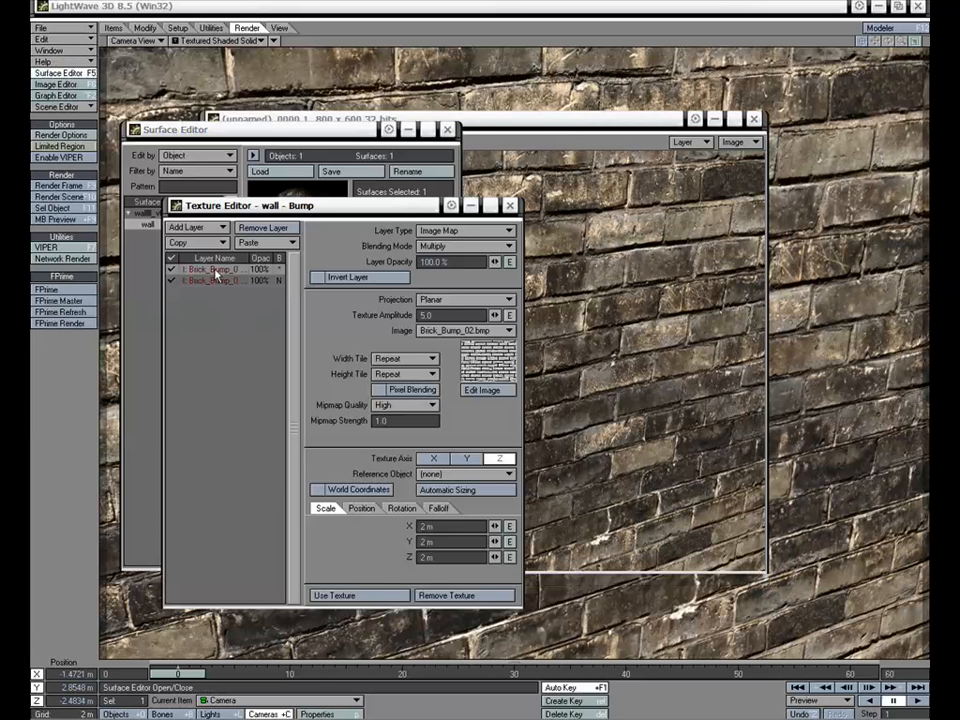
click(458, 598)
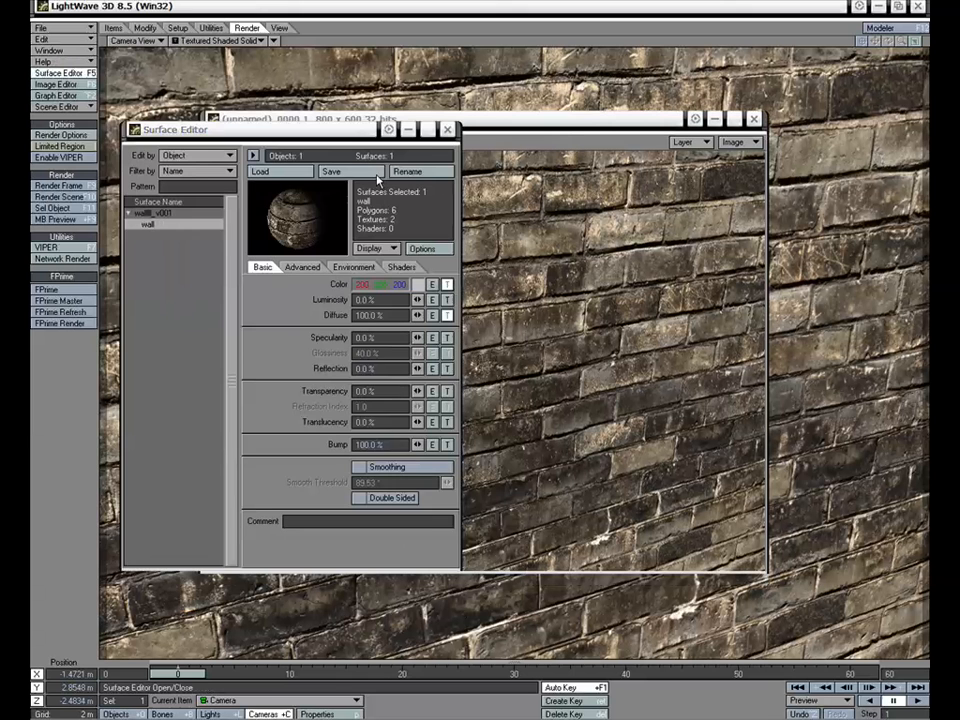
drag(358, 131, 315, 128)
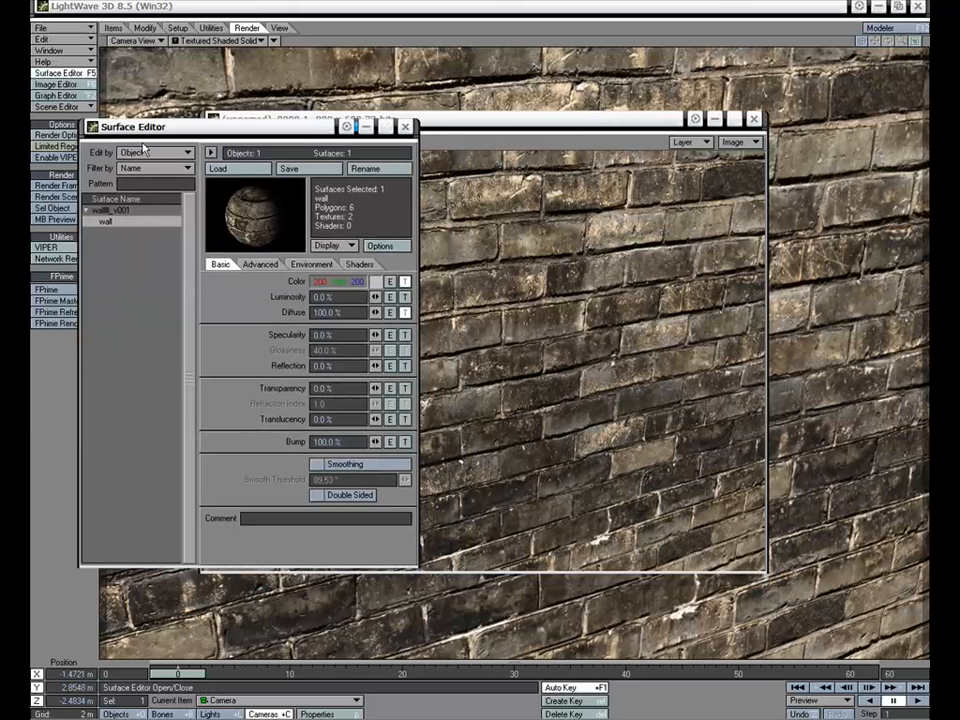
drag(125, 127, 150, 147)
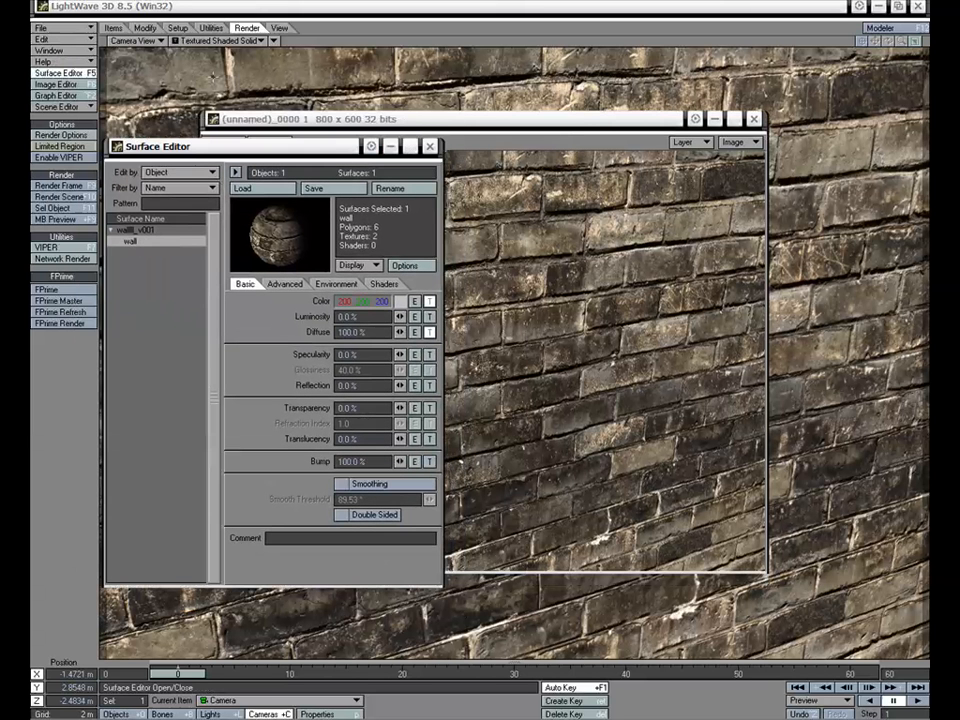
Render the current frame without the bump texture and bring the render to the front
click(64, 186)
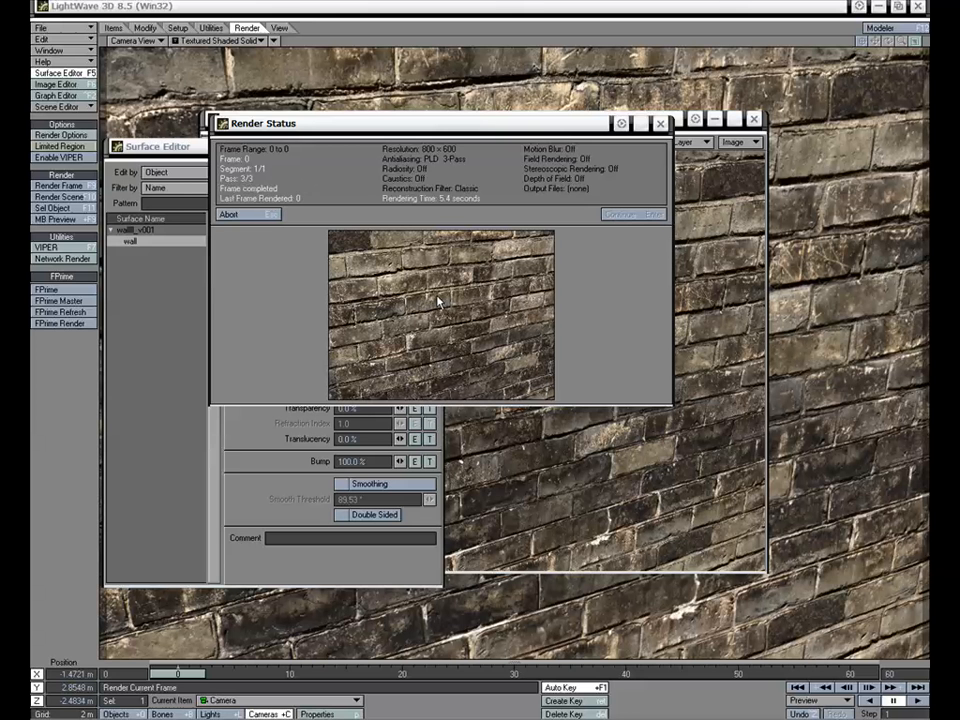
click(619, 214)
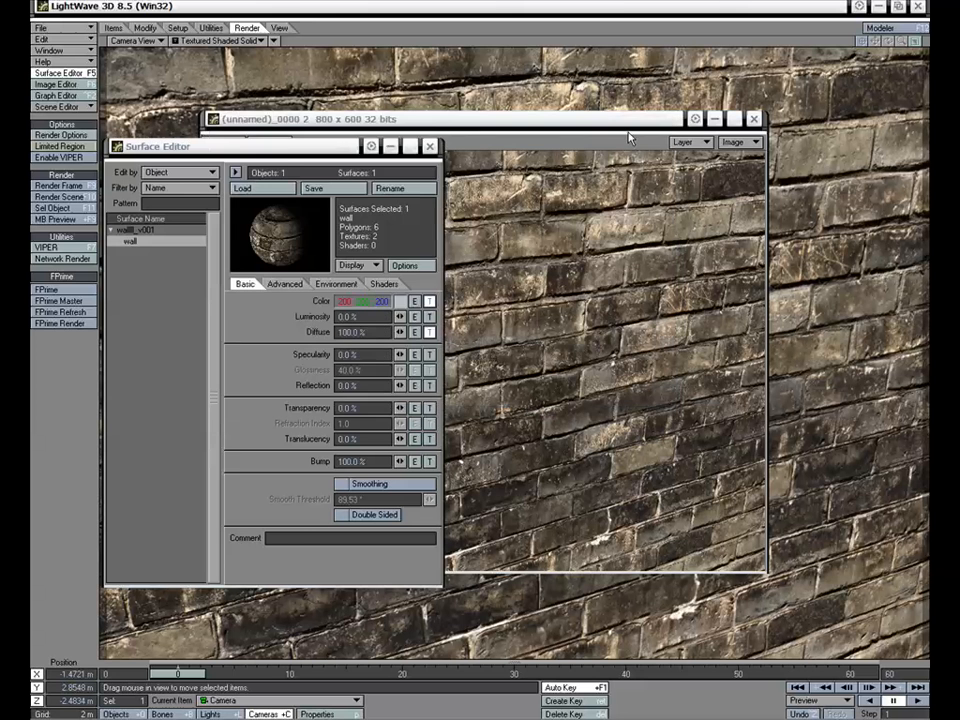
click(630, 138)
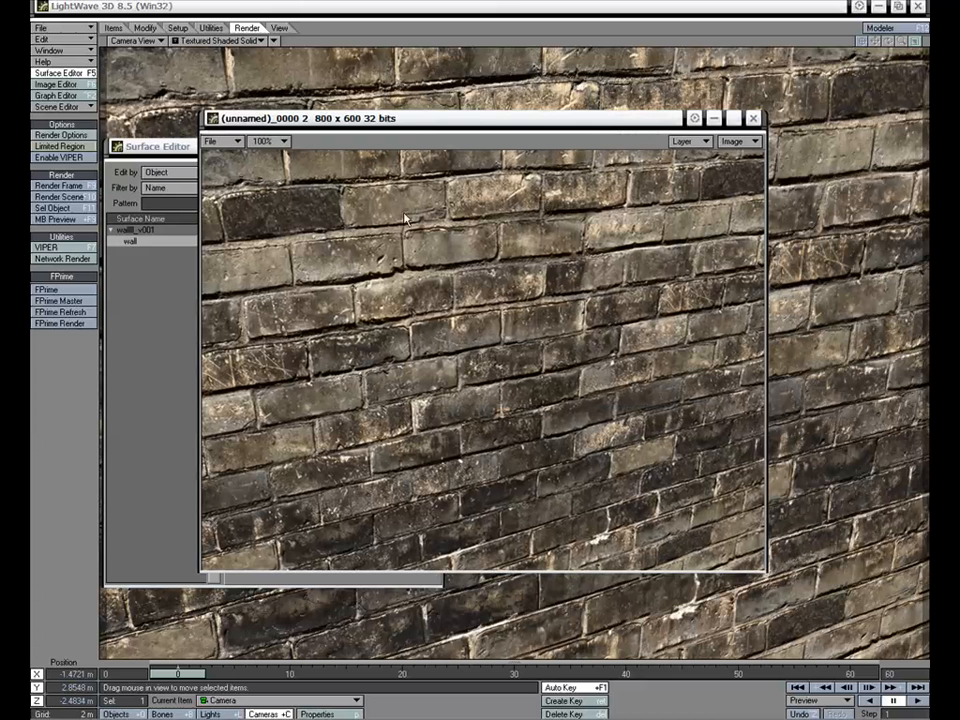
Compare renders (unnamed)_0000 1 and (unnamed)_0000 2 by switching repeatedly between them, examining the effect of the bump texture on the bricks
click(702, 141)
click(702, 142)
click(702, 141)
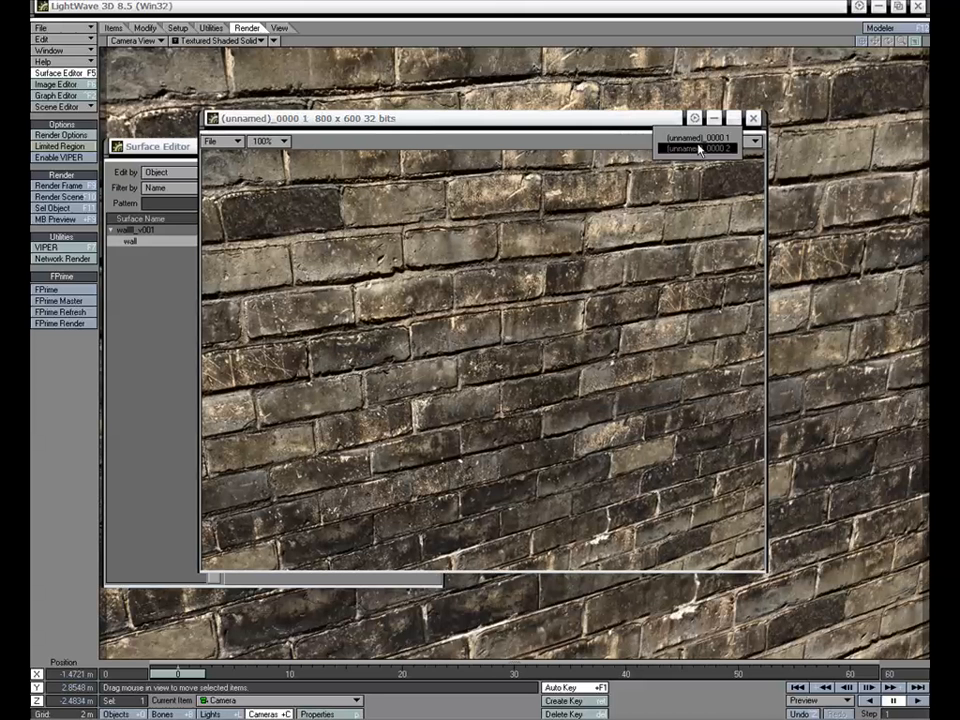
click(702, 142)
click(702, 141)
click(702, 142)
click(703, 142)
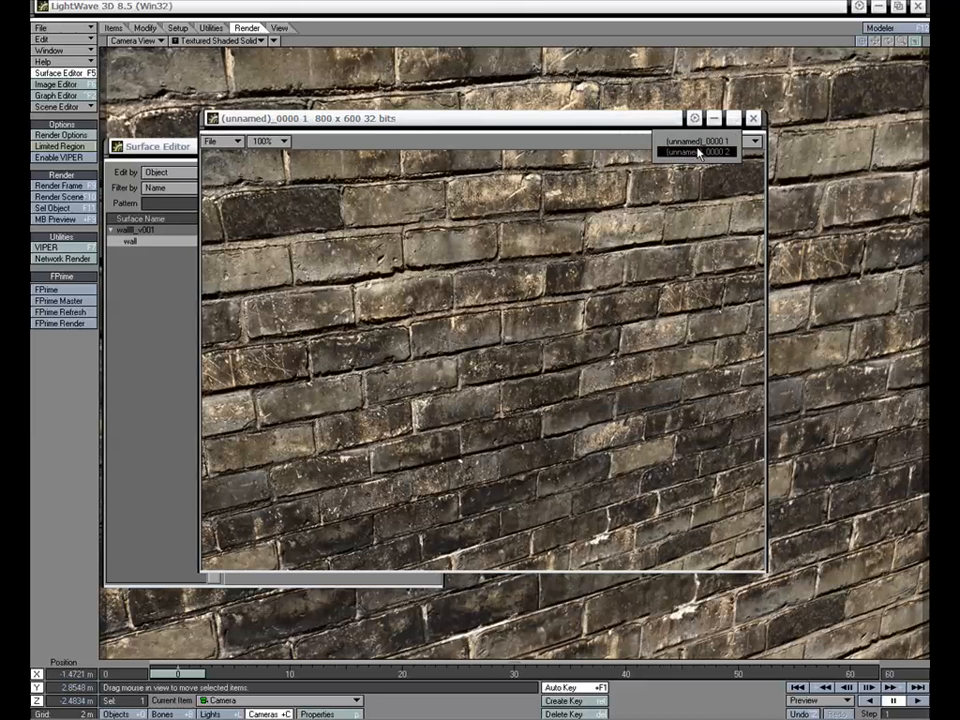
click(714, 151)
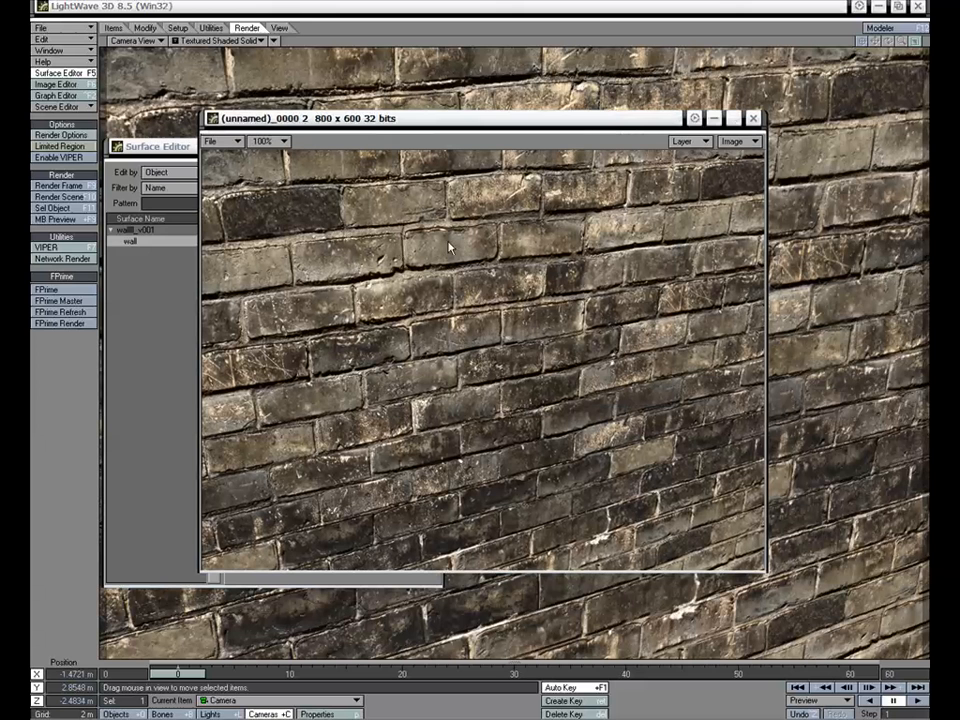
click(703, 142)
click(705, 131)
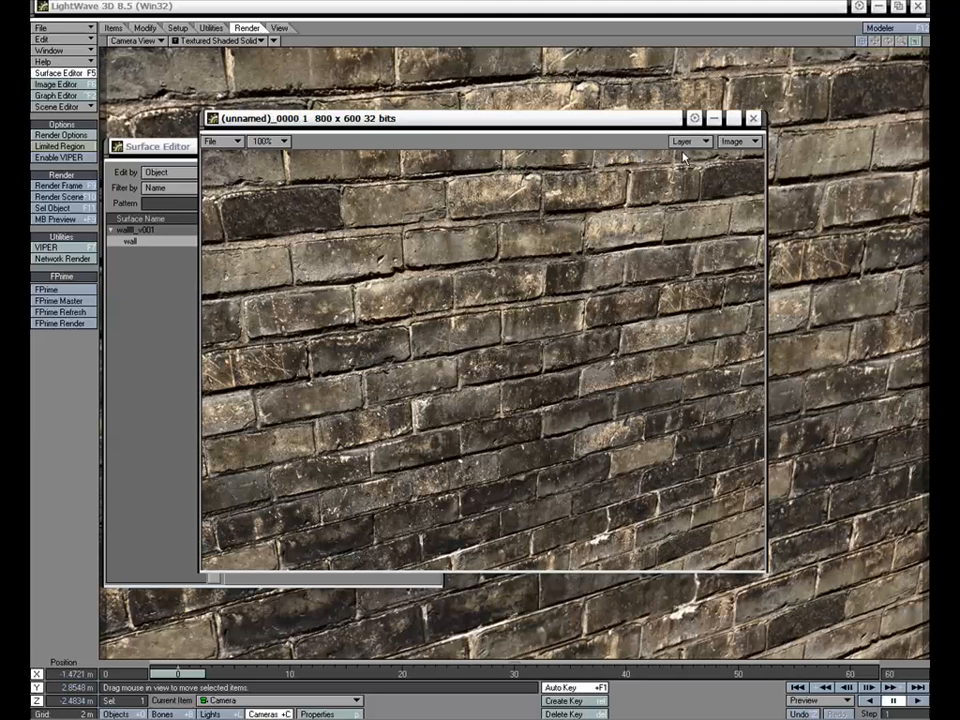
click(685, 142)
click(685, 130)
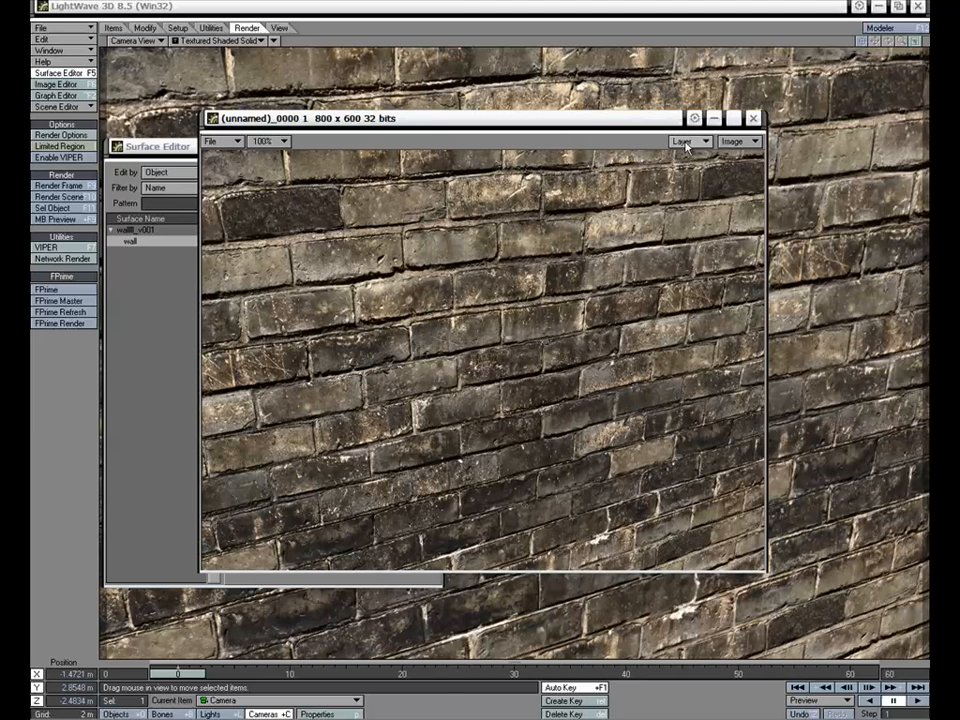
click(686, 142)
click(687, 150)
click(686, 142)
click(686, 140)
click(686, 141)
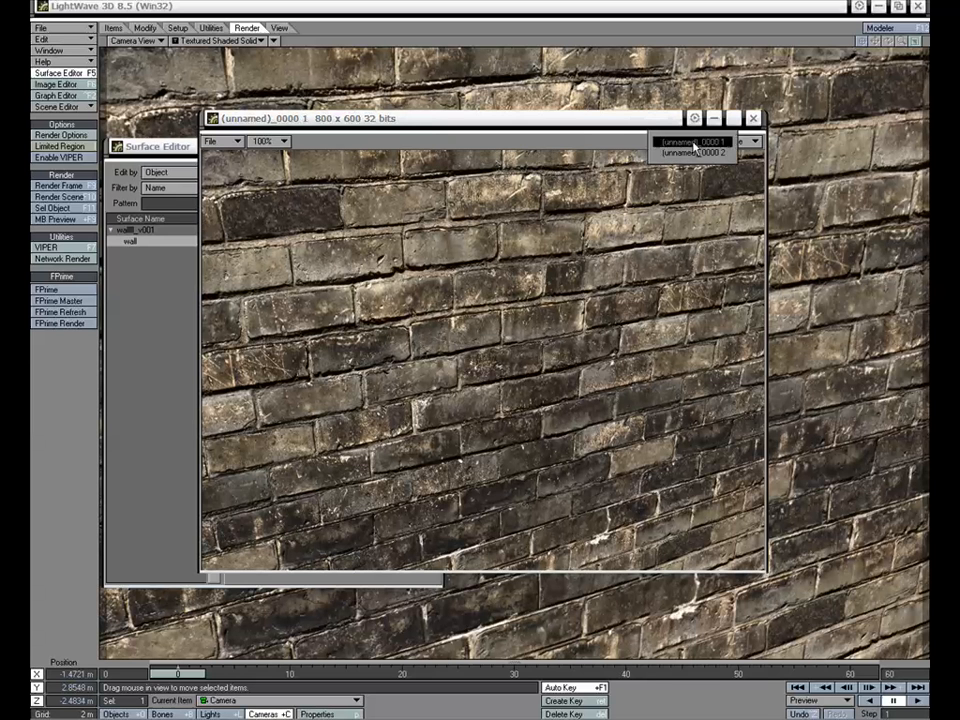
click(690, 143)
click(693, 142)
click(695, 145)
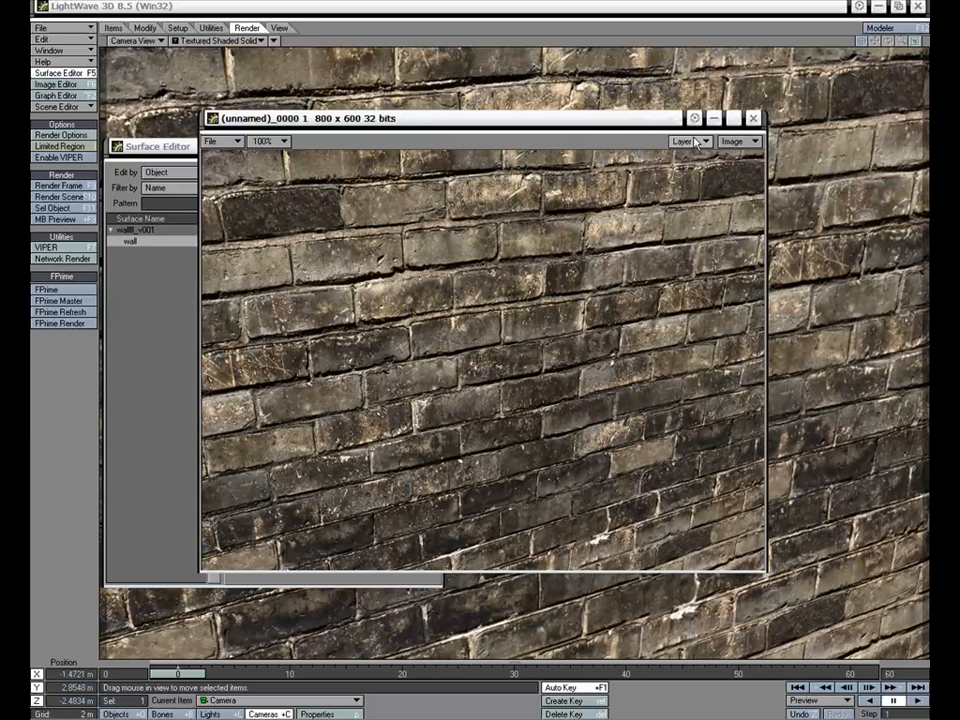
click(695, 142)
click(690, 149)
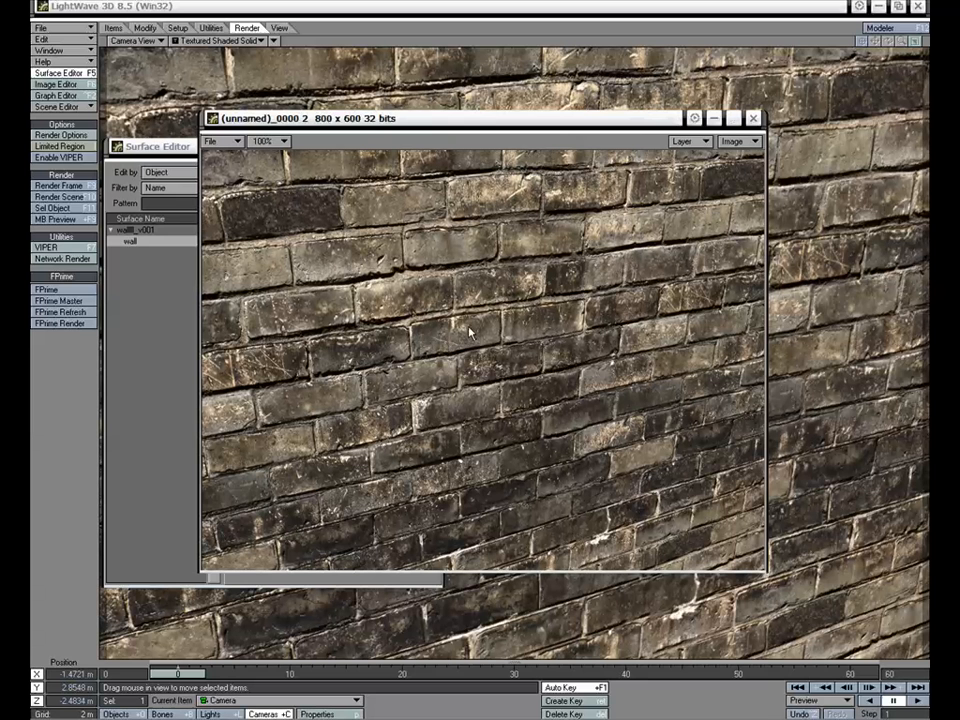
click(683, 143)
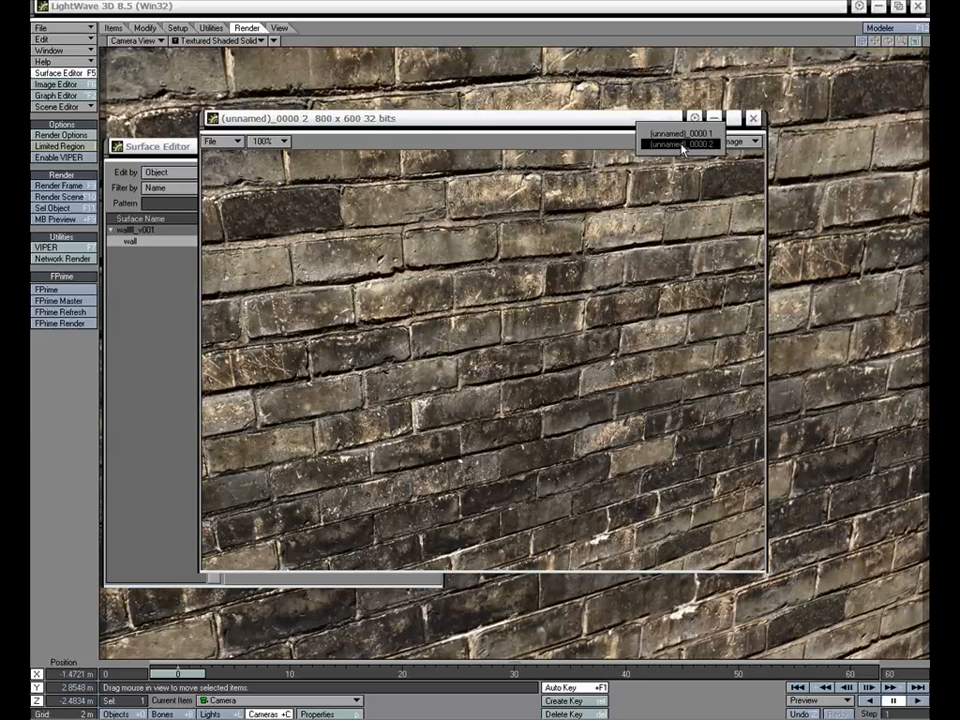
click(683, 137)
click(686, 142)
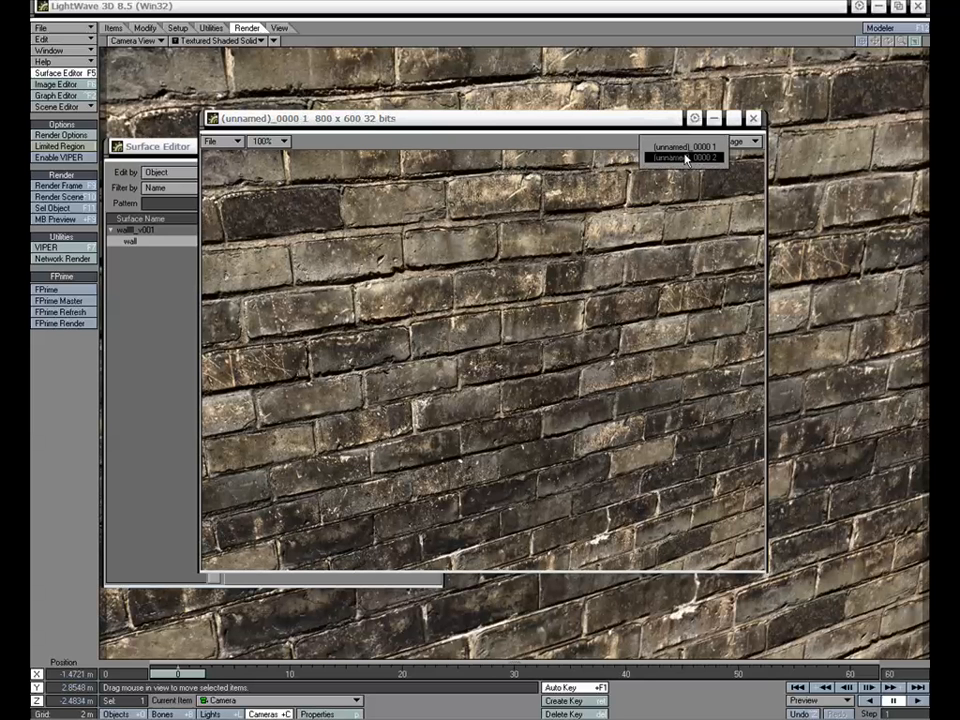
click(686, 152)
click(686, 142)
click(686, 140)
click(686, 142)
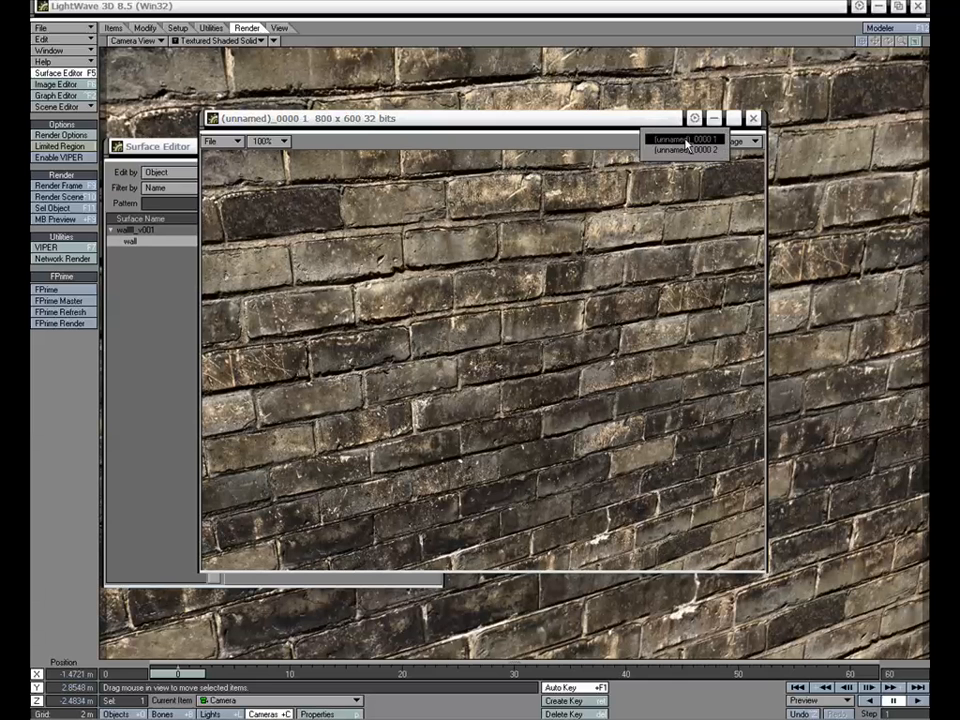
click(686, 151)
click(686, 143)
click(686, 130)
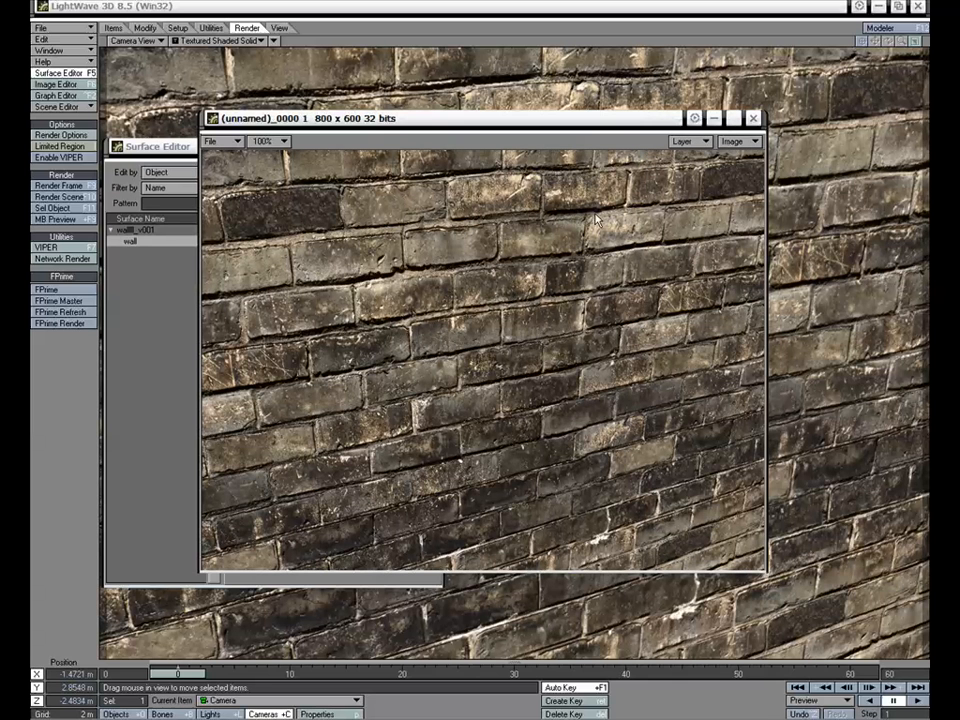
Return to the Surface Editor and remove the diffuse texture from the wall surface
drag(545, 122, 567, 121)
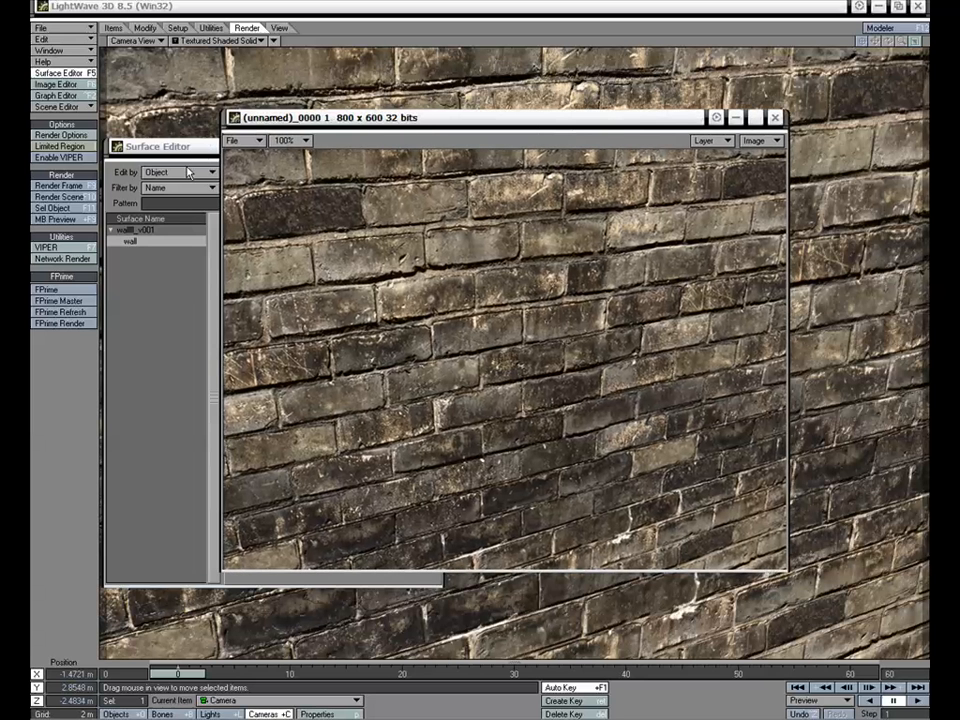
click(198, 148)
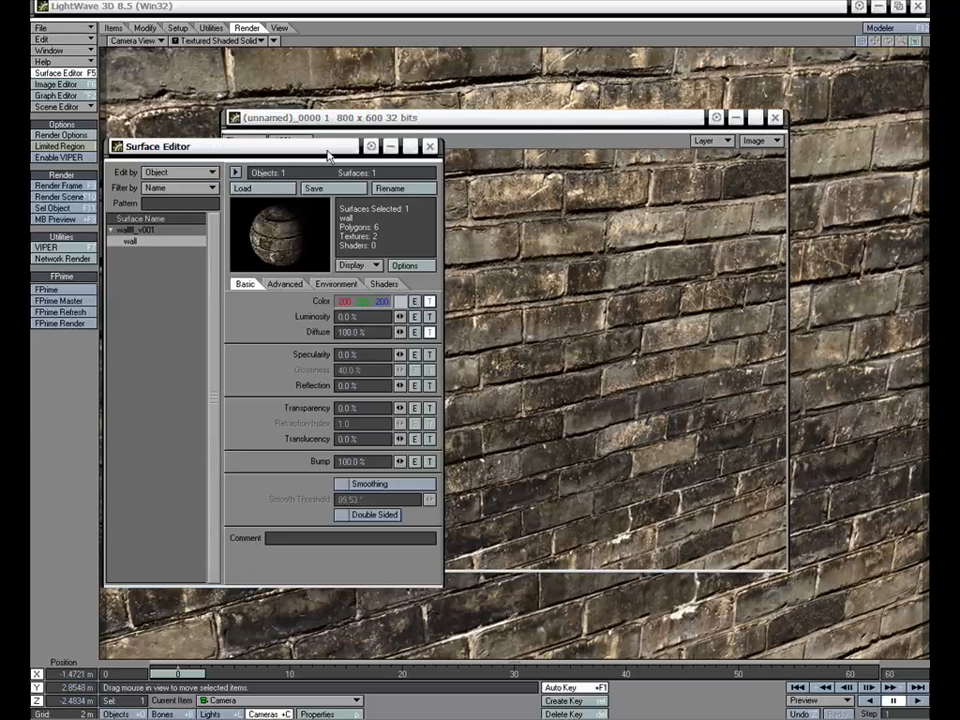
click(591, 121)
click(198, 150)
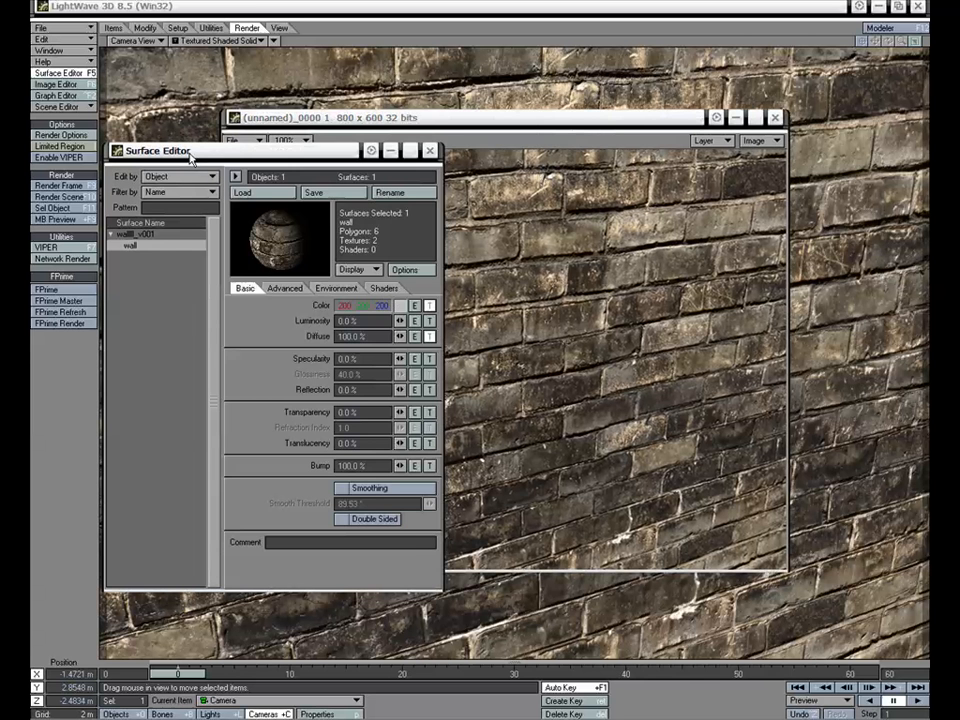
click(426, 336)
click(455, 579)
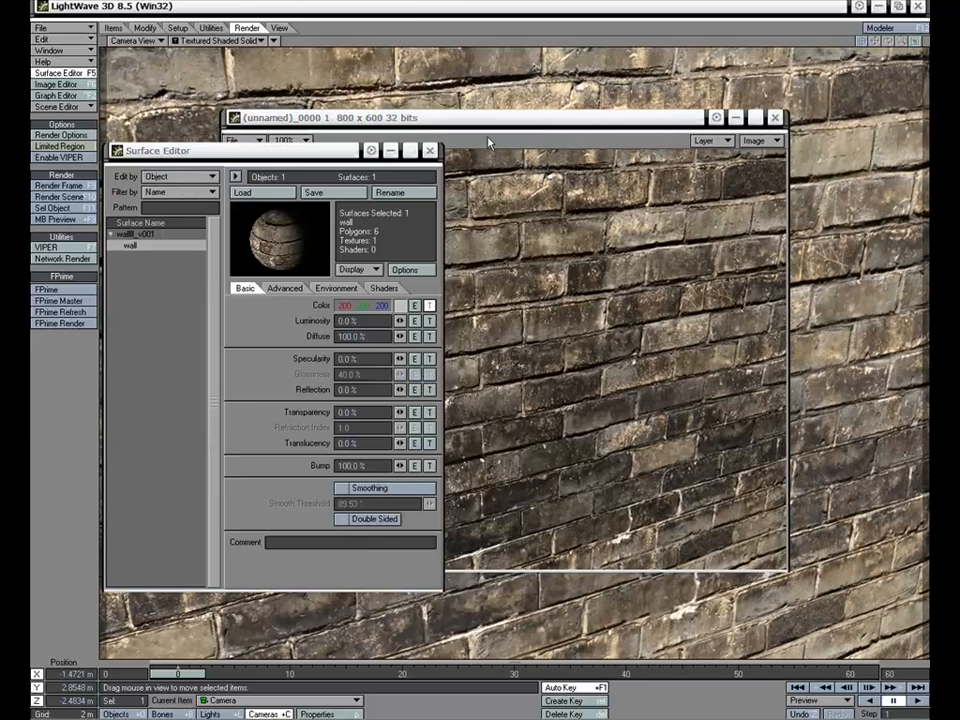
Render the current frame without the diffuse texture and bring the finished render to the front
click(540, 137)
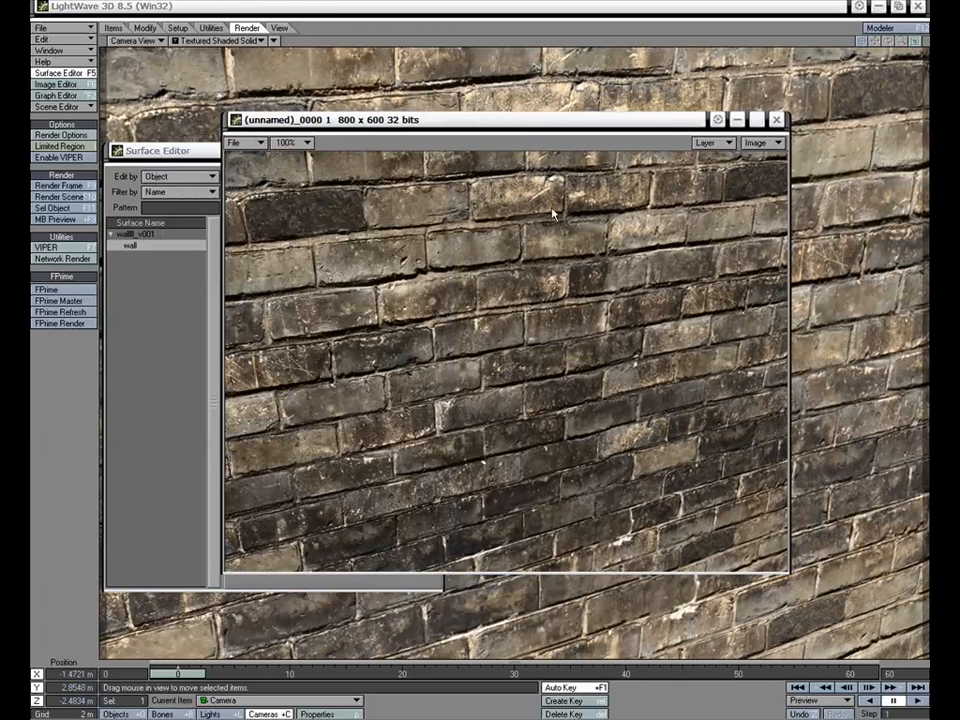
click(74, 187)
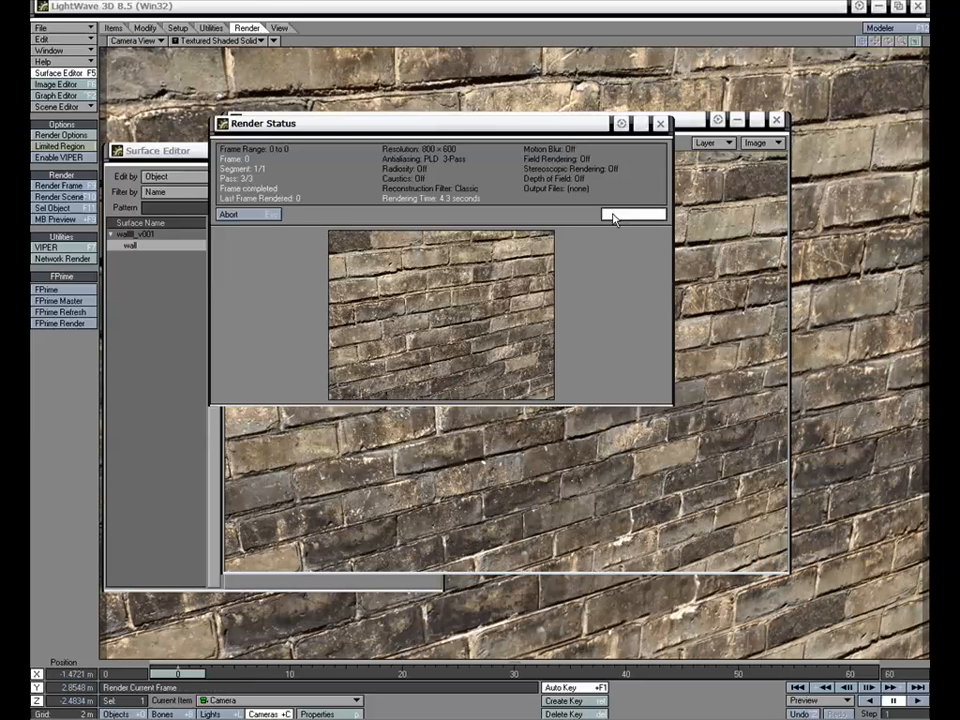
click(610, 214)
drag(585, 122, 590, 111)
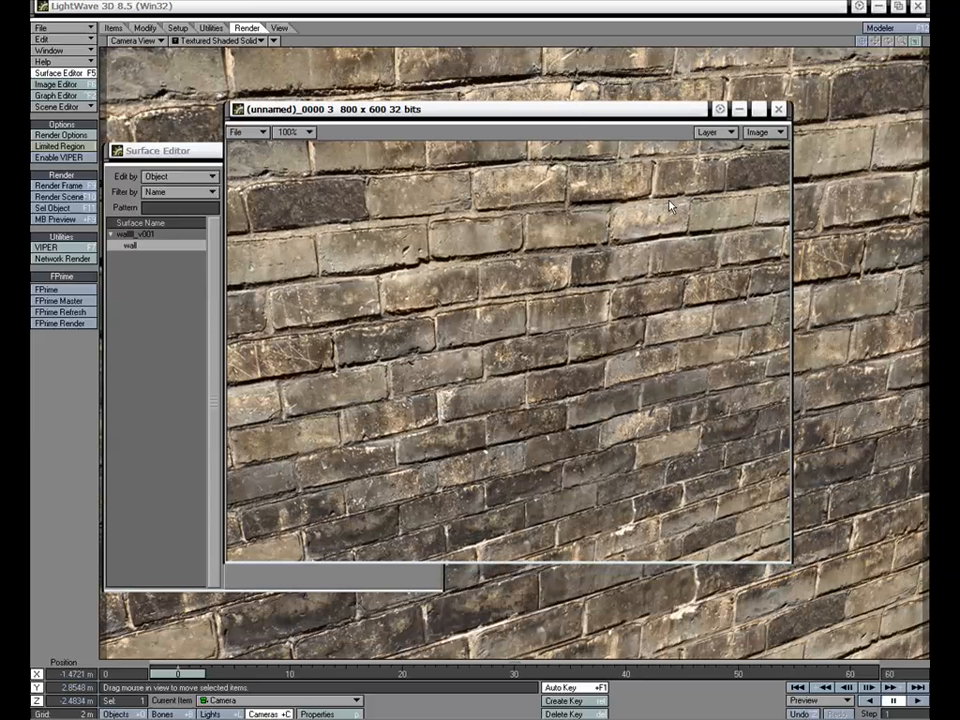
Compare renders (unnamed)_0000 1, 2 and 3 by switching between them, examining how the bump and diffuse textures affect the bricks
click(718, 133)
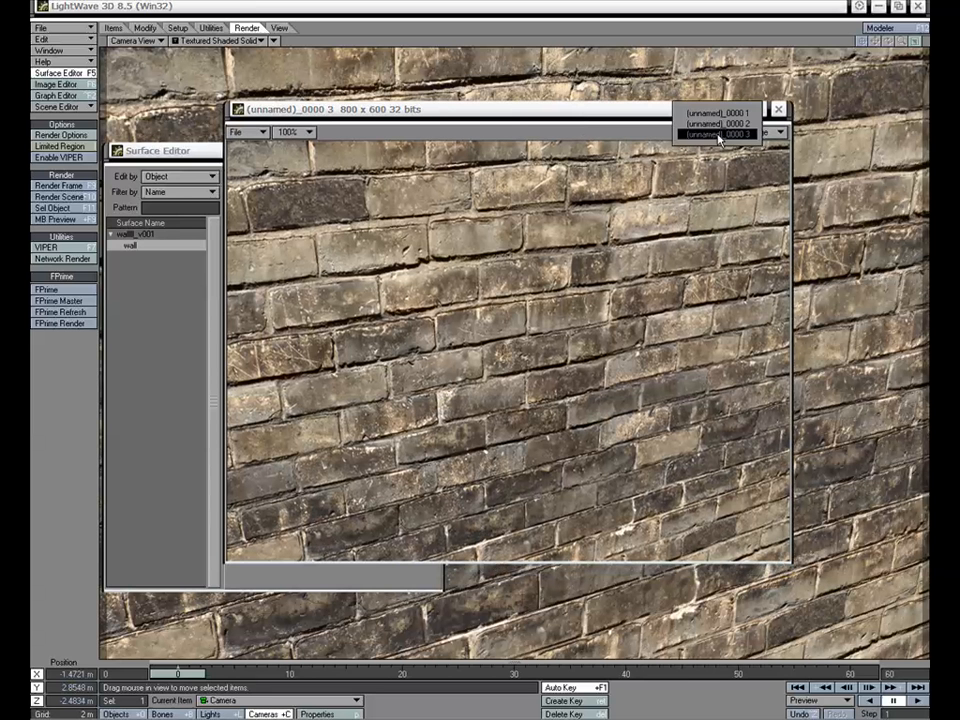
click(718, 121)
click(720, 133)
click(720, 120)
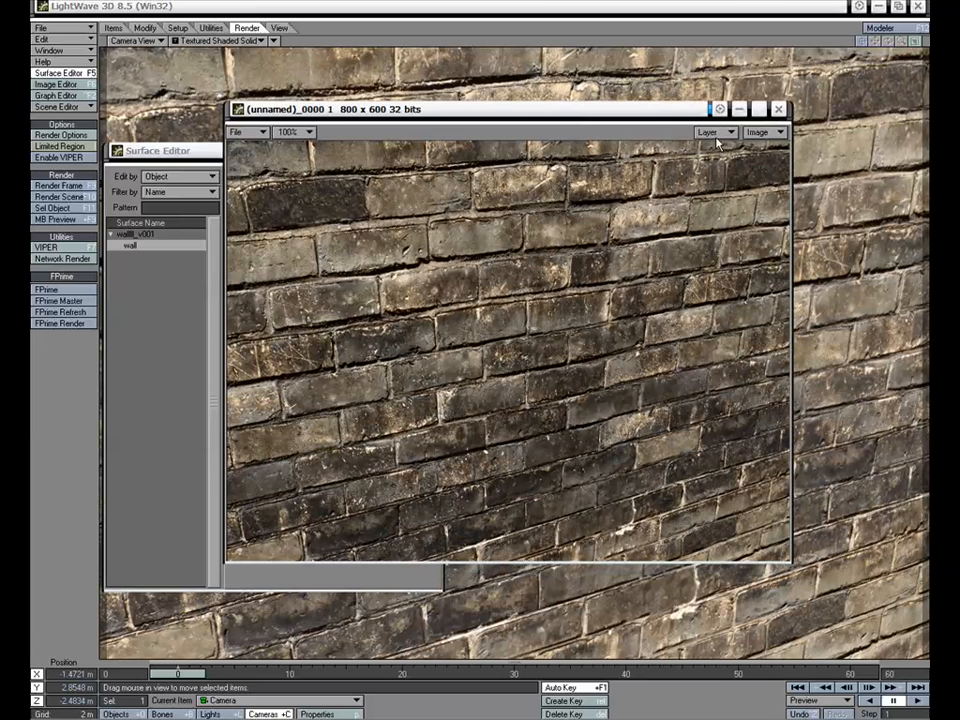
click(725, 133)
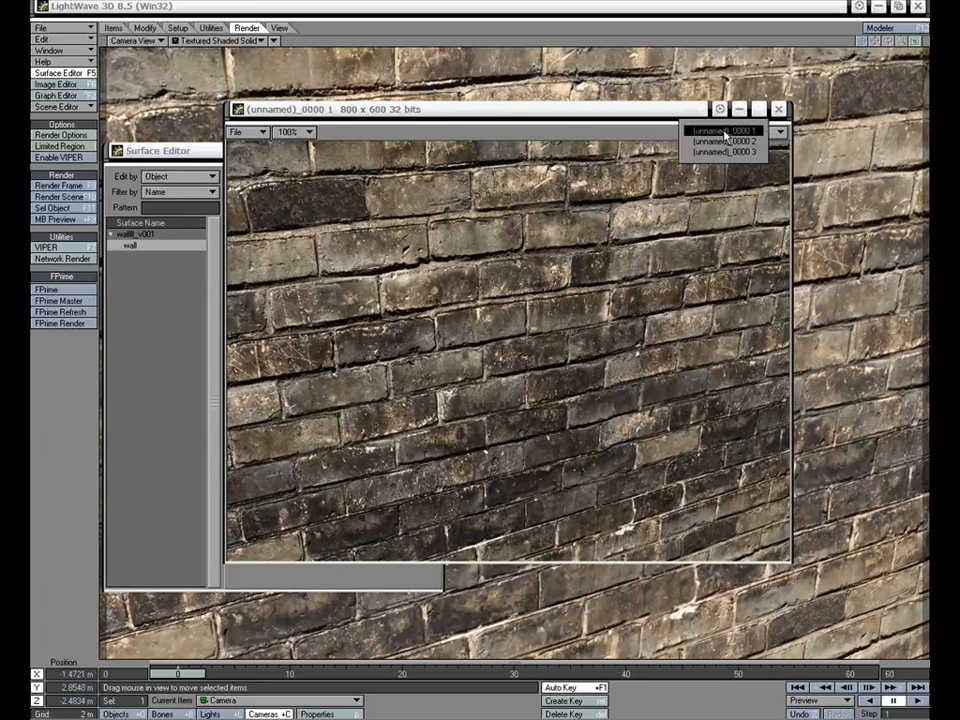
click(722, 141)
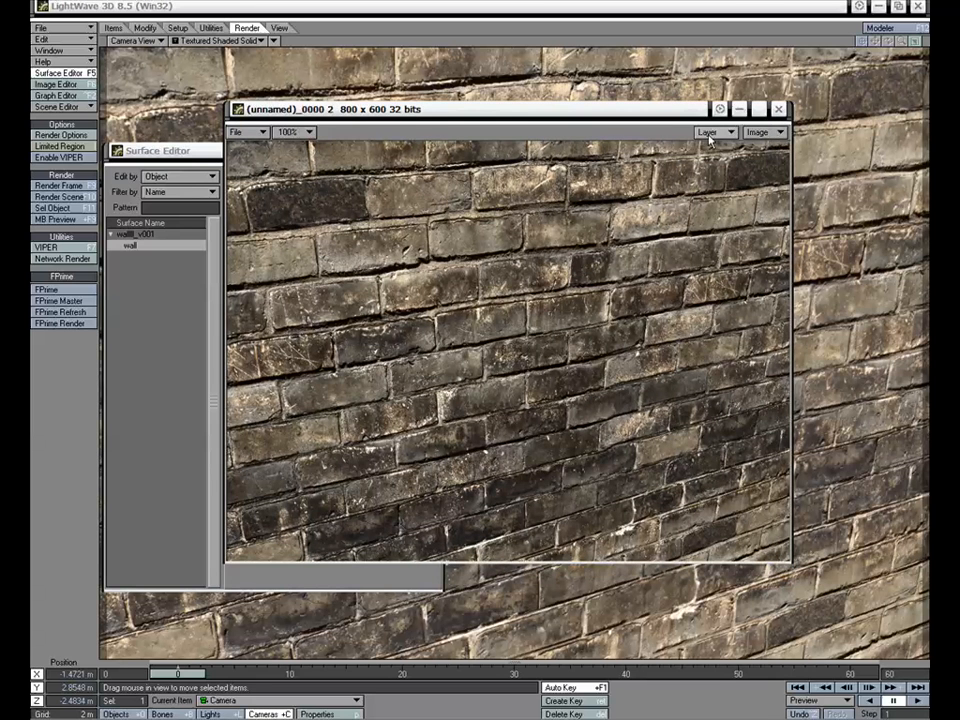
click(709, 133)
click(708, 146)
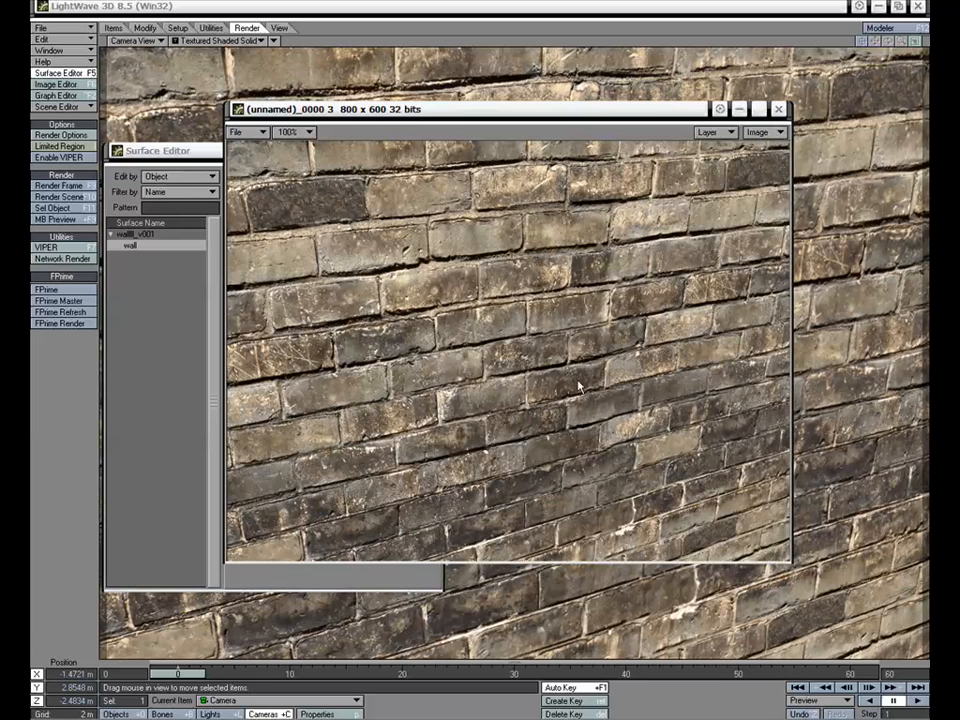
click(715, 132)
click(718, 106)
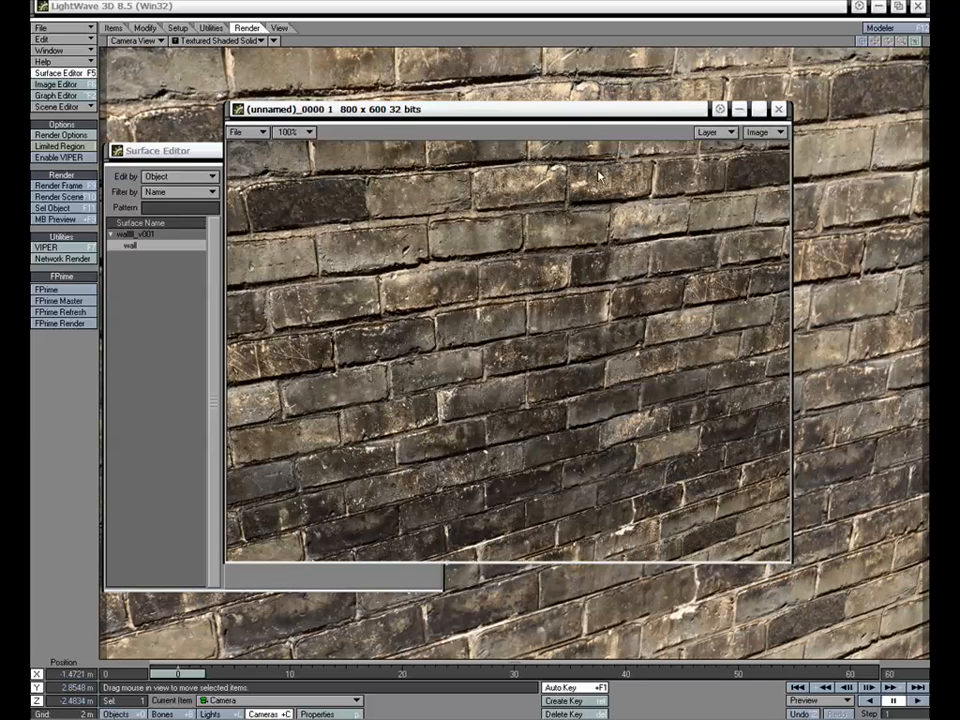
drag(591, 120, 595, 116)
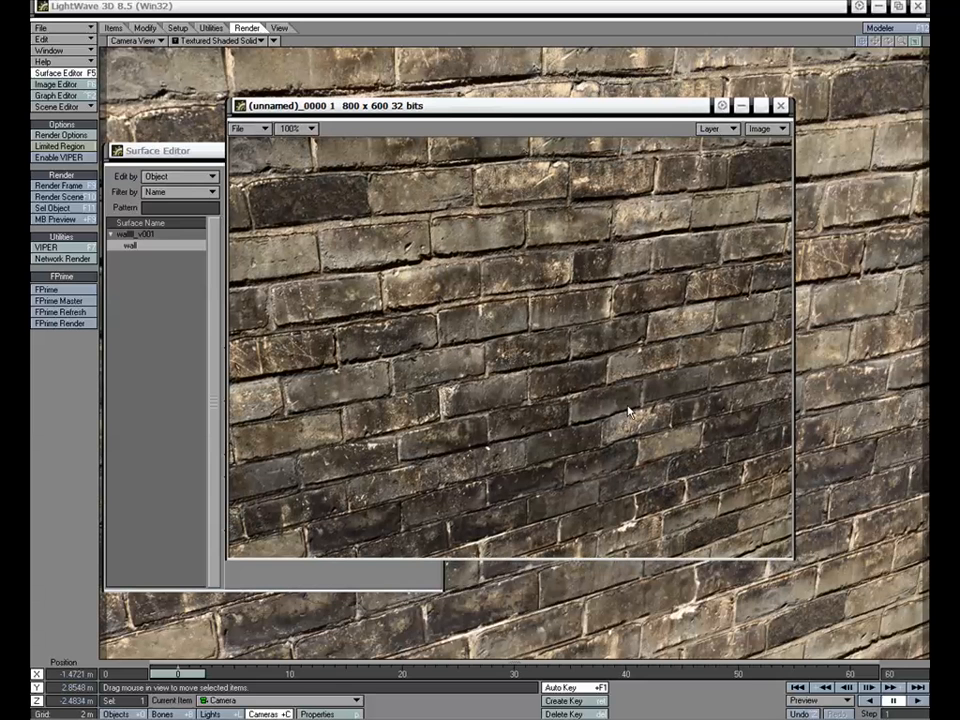
drag(590, 105, 657, 104)
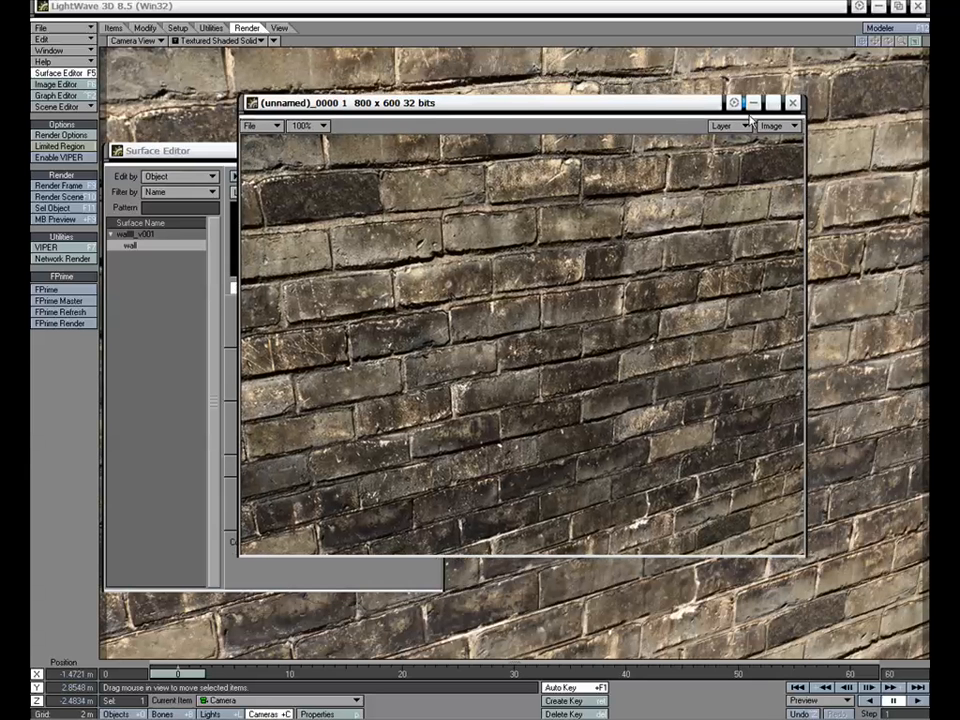
Close the render and Surface Editor windows and move the camera in for a close-up of a few bricks
click(792, 102)
click(428, 151)
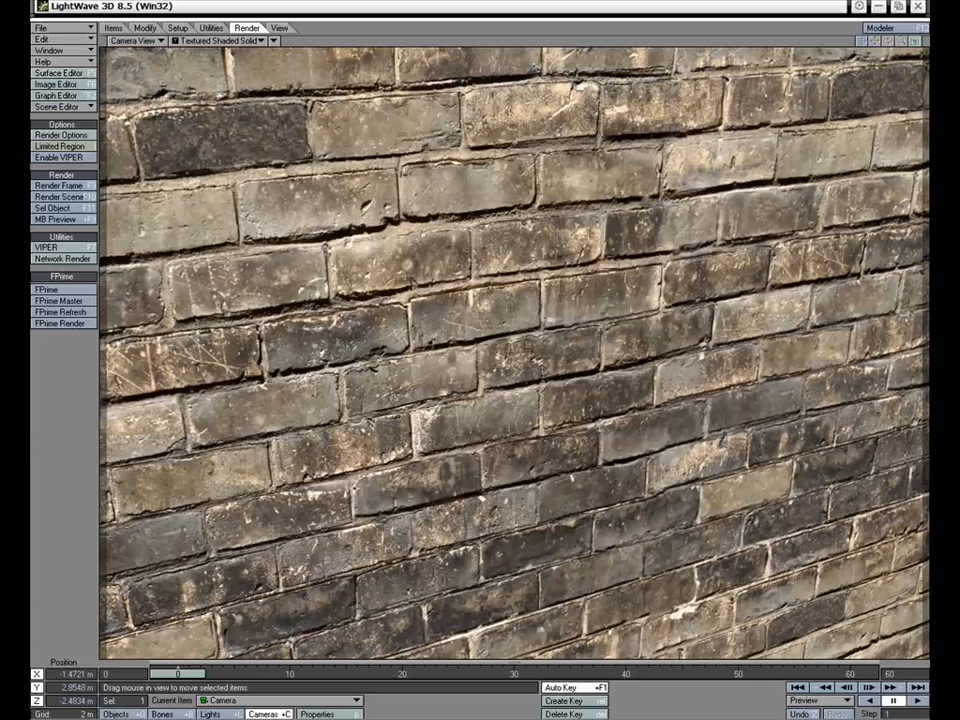
drag(470, 350, 482, 215)
right_drag(482, 215, 482, 260)
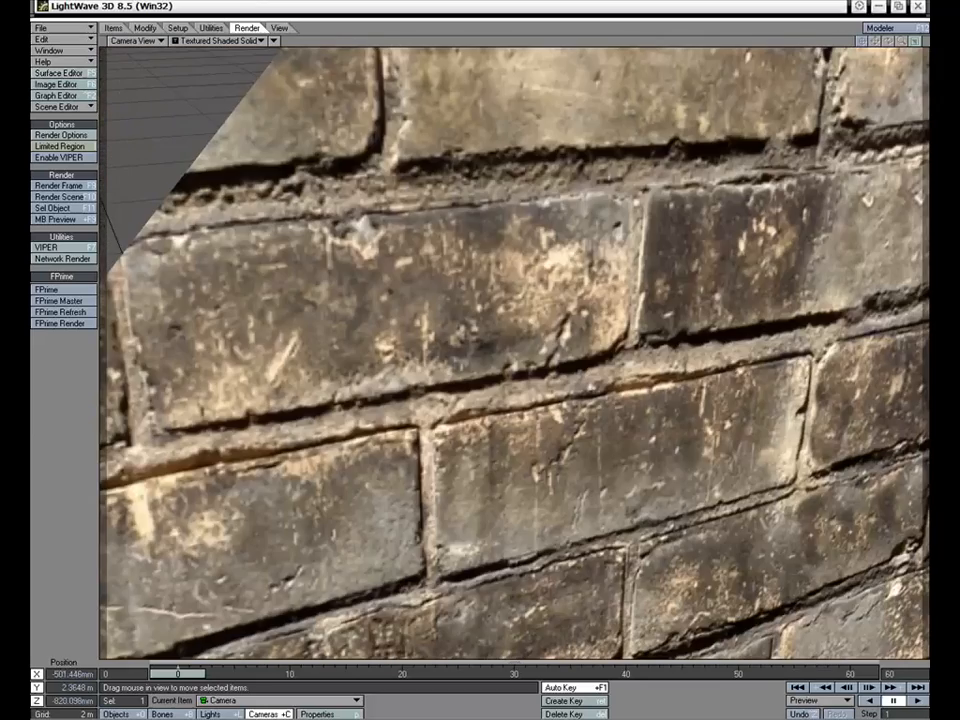
key(y)
drag(509, 479, 524, 436)
key(t)
key(bracketleft)
key(bracketleft)
key(bracketleft)
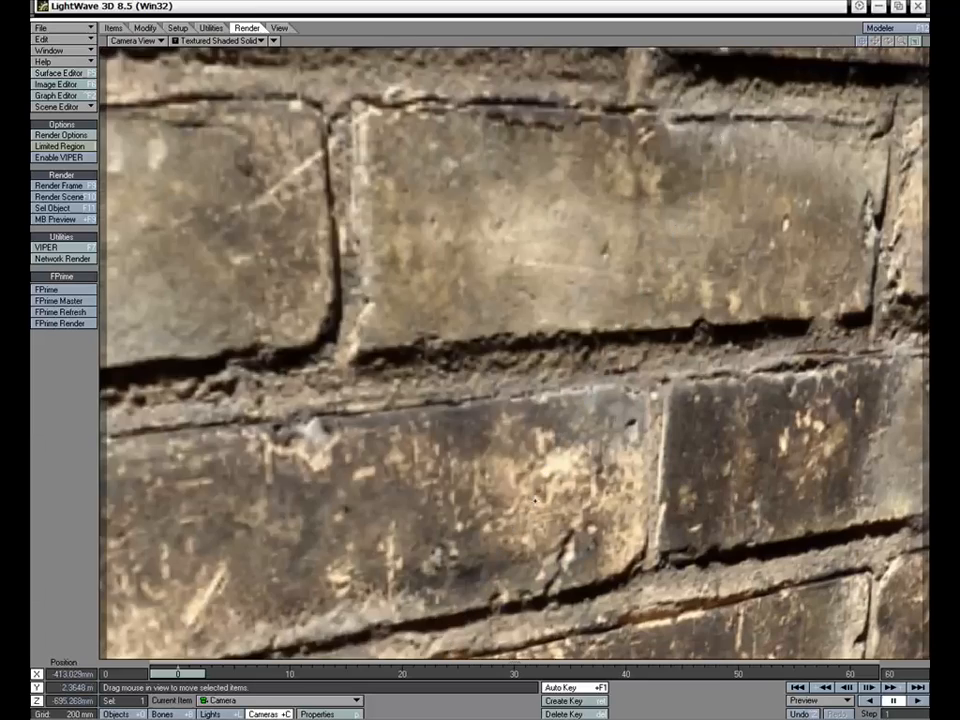
drag(536, 508, 510, 545)
right_drag(510, 545, 510, 464)
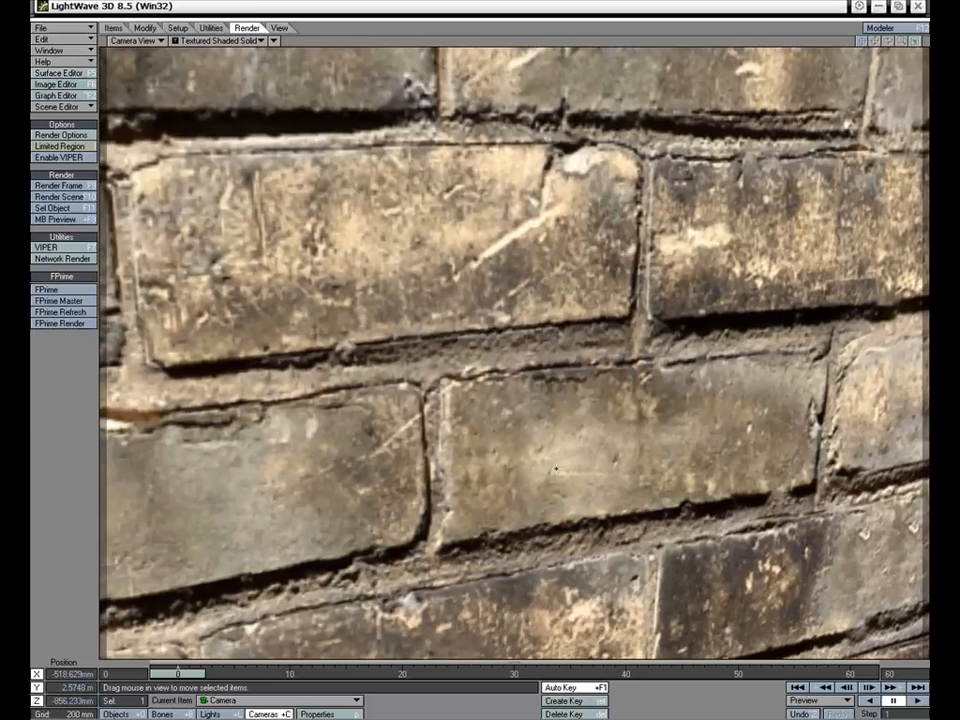
drag(510, 464, 567, 526)
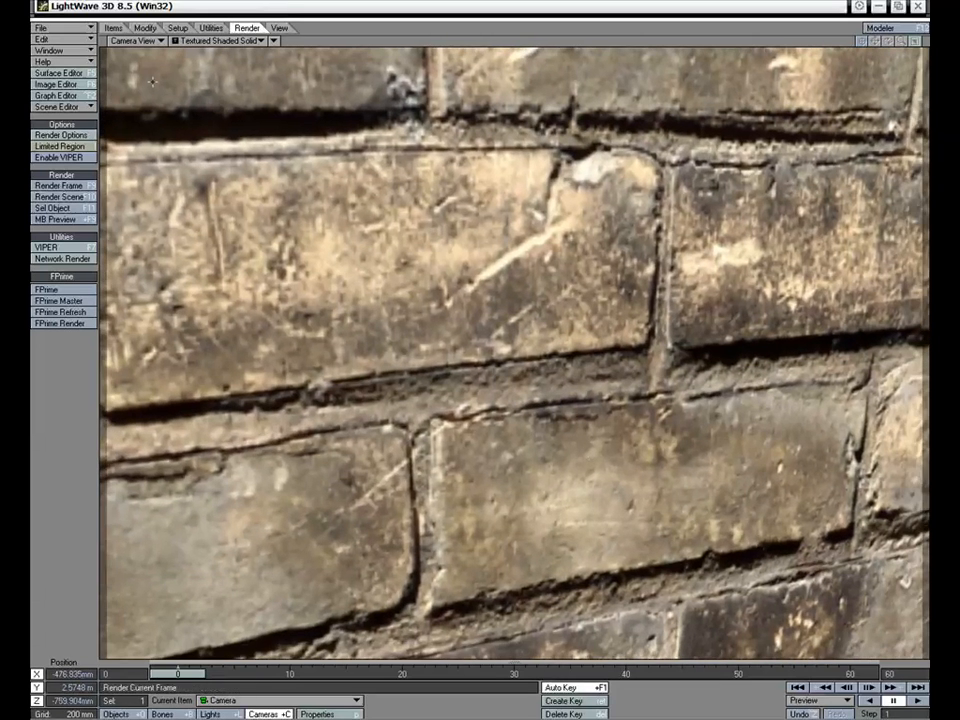
Render the close-up camera view of the bricks, inspect the surface detail, and close the render
click(59, 185)
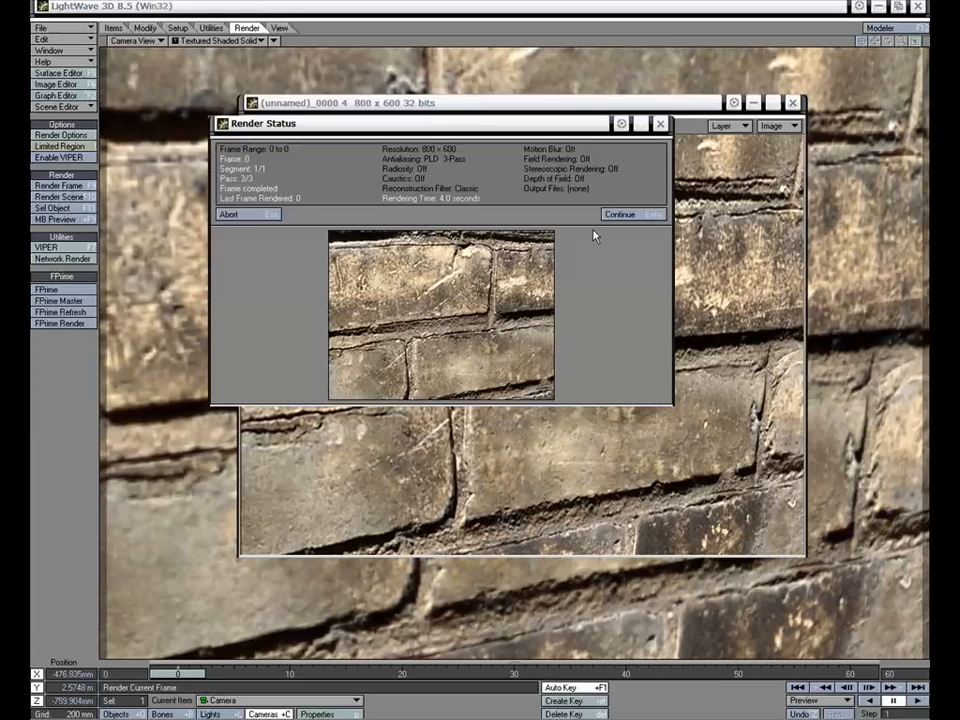
click(618, 215)
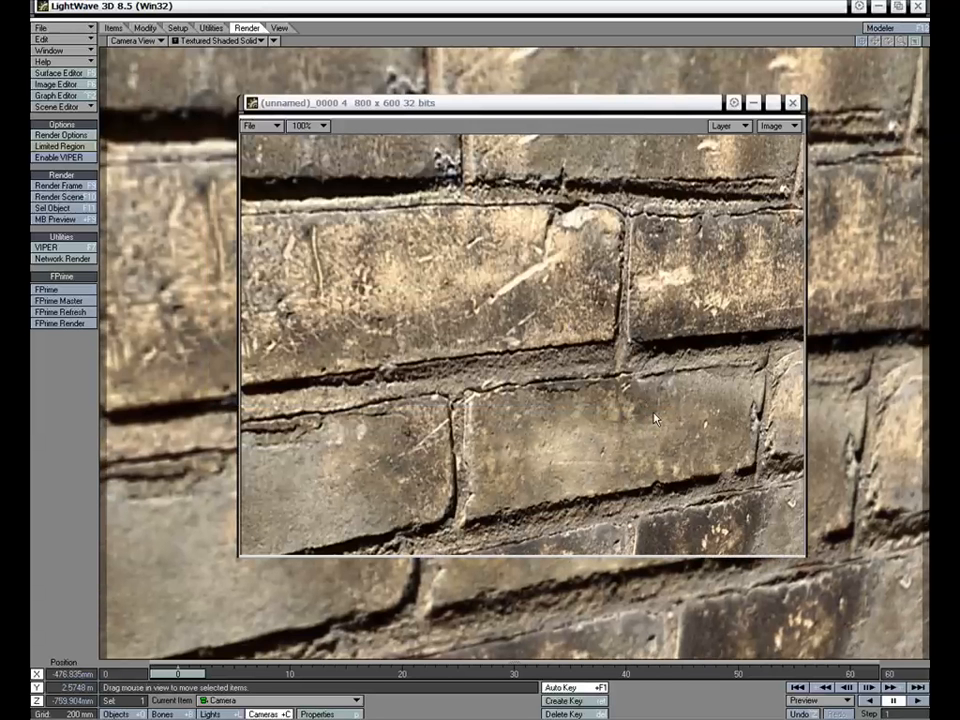
click(791, 103)
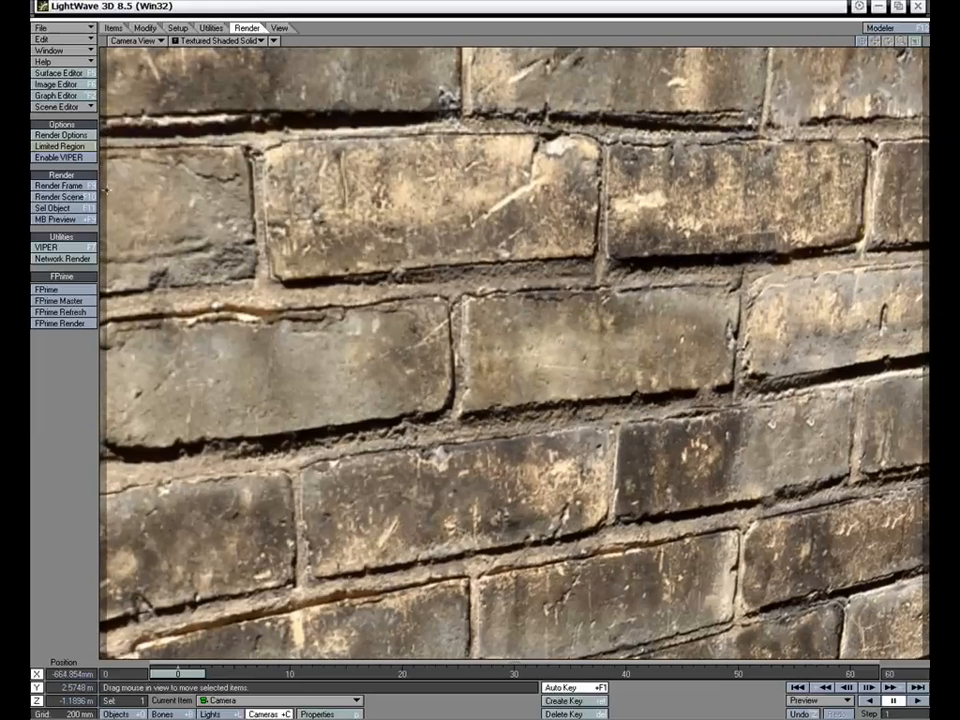
Render the wall from slightly farther back, inspect the result, and close the render
click(59, 185)
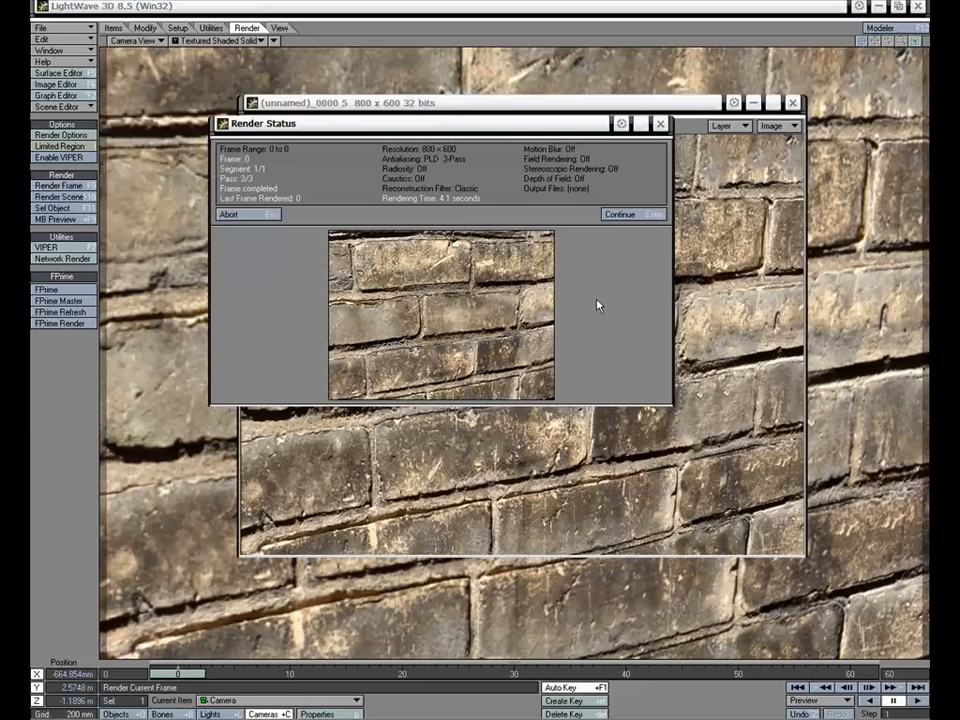
key(Escape)
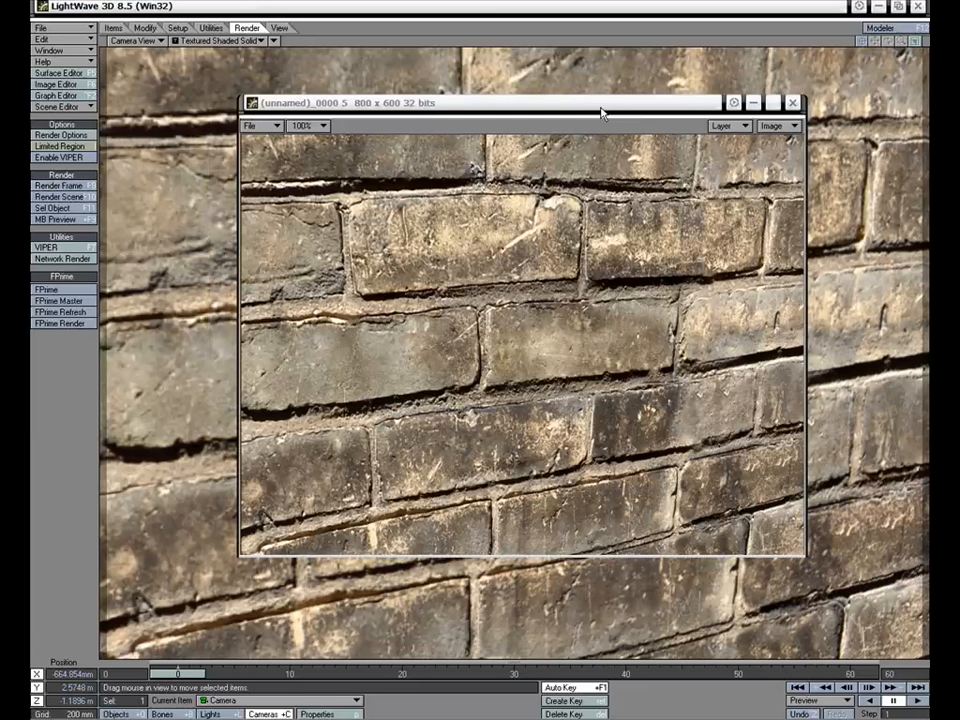
drag(602, 113, 597, 108)
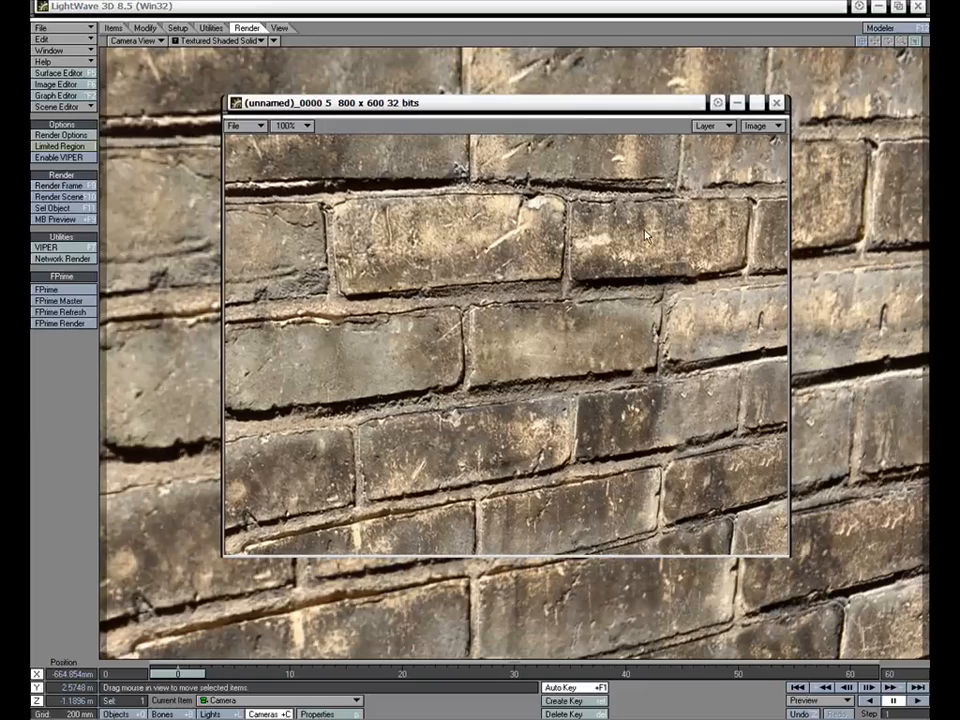
click(776, 102)
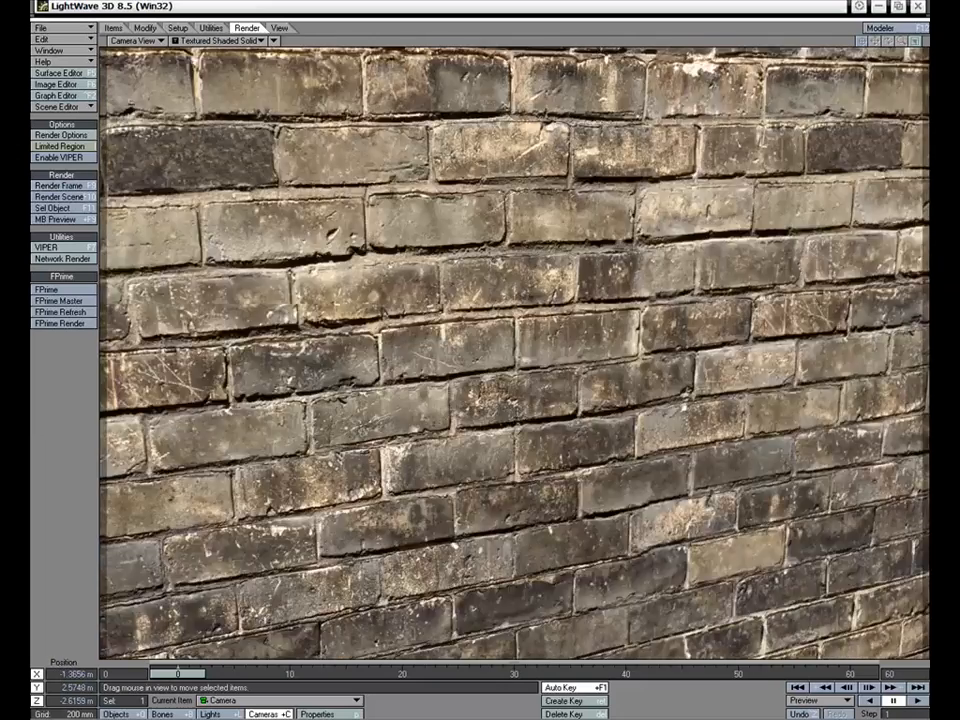
Pull the camera back to frame the whole wall and add a procedural texture to the wall surface's diffuse channel
drag(515, 350, 446, 512)
drag(314, 256, 422, 370)
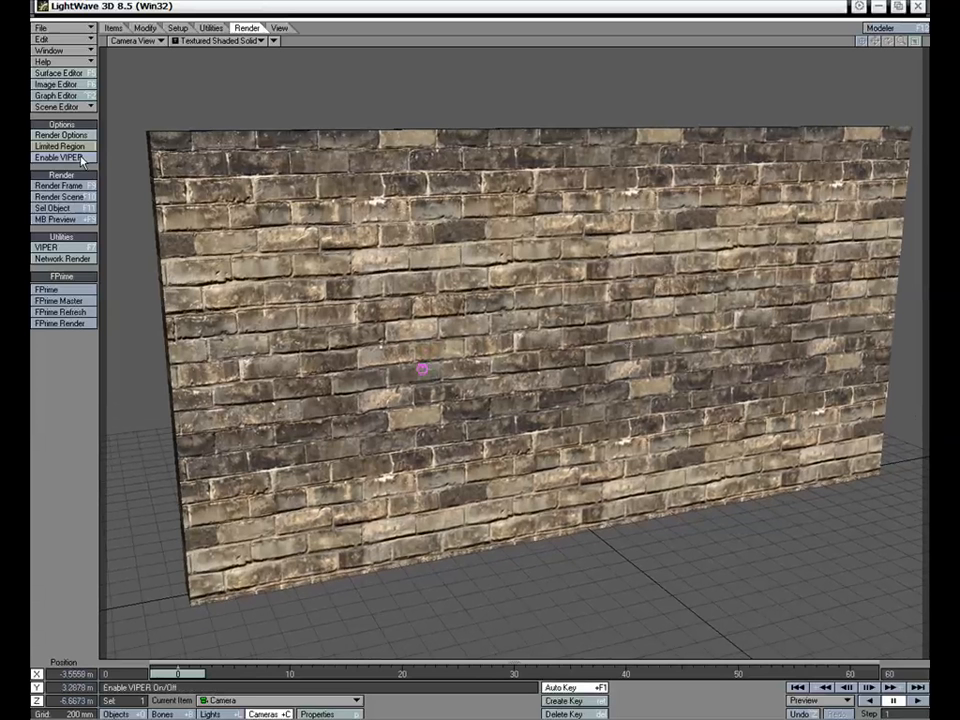
click(62, 73)
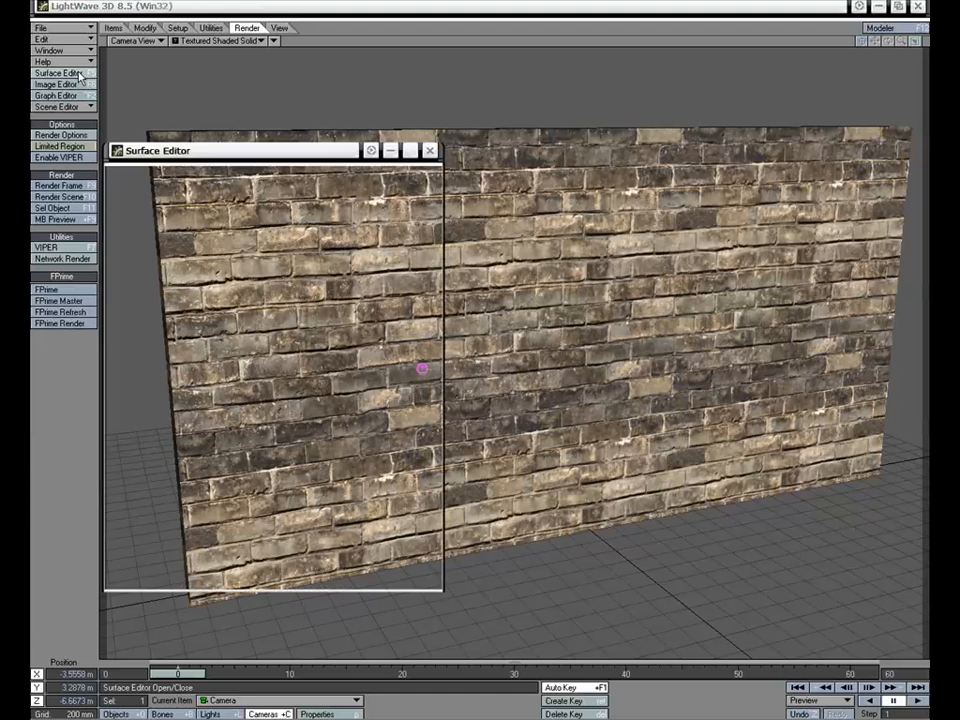
drag(285, 151, 287, 120)
click(430, 305)
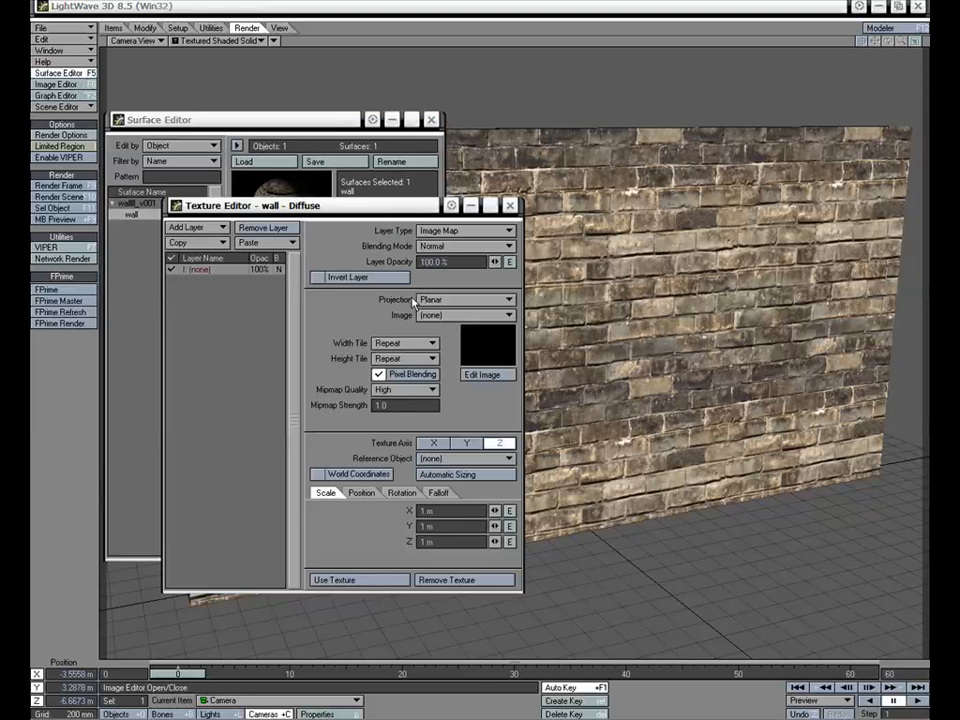
drag(381, 215, 353, 245)
click(424, 243)
click(428, 254)
Scale the diffuse Turbulence texture to 0.5 m on the X, Y and Z axes
text(.5)
key(Tab)
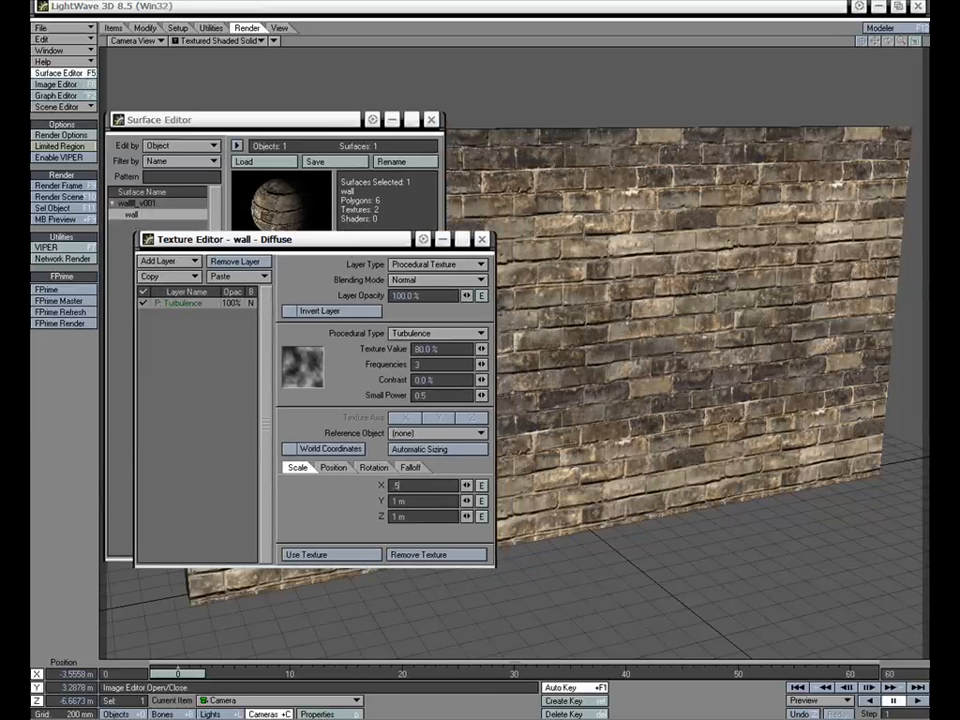
text(.5)
key(Tab)
text(.5)
key(Return)
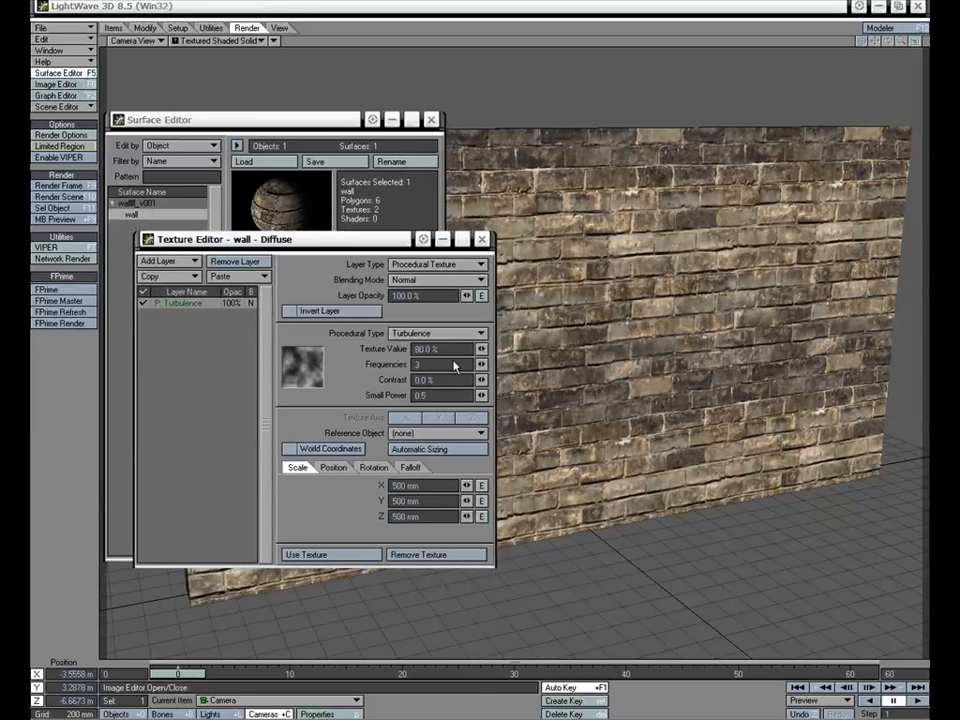
Set the Turbulence texture's frequencies to 5 and texture value to 100%, and apply it to the diffuse channel
click(439, 364)
text(5)
key(Tab)
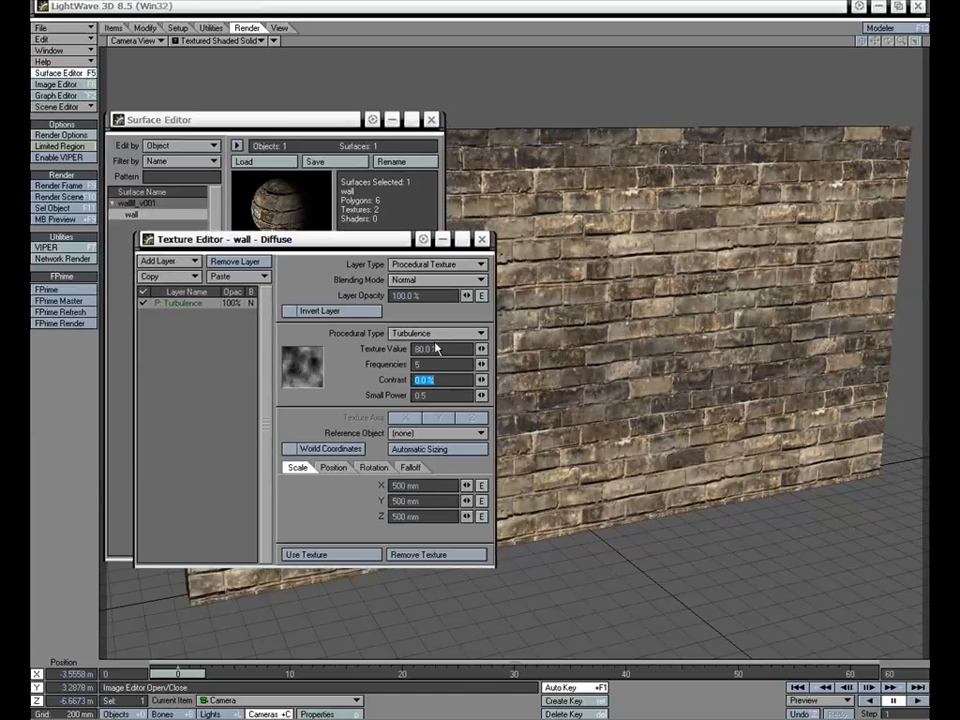
click(414, 349)
text(100)
key(Return)
click(344, 553)
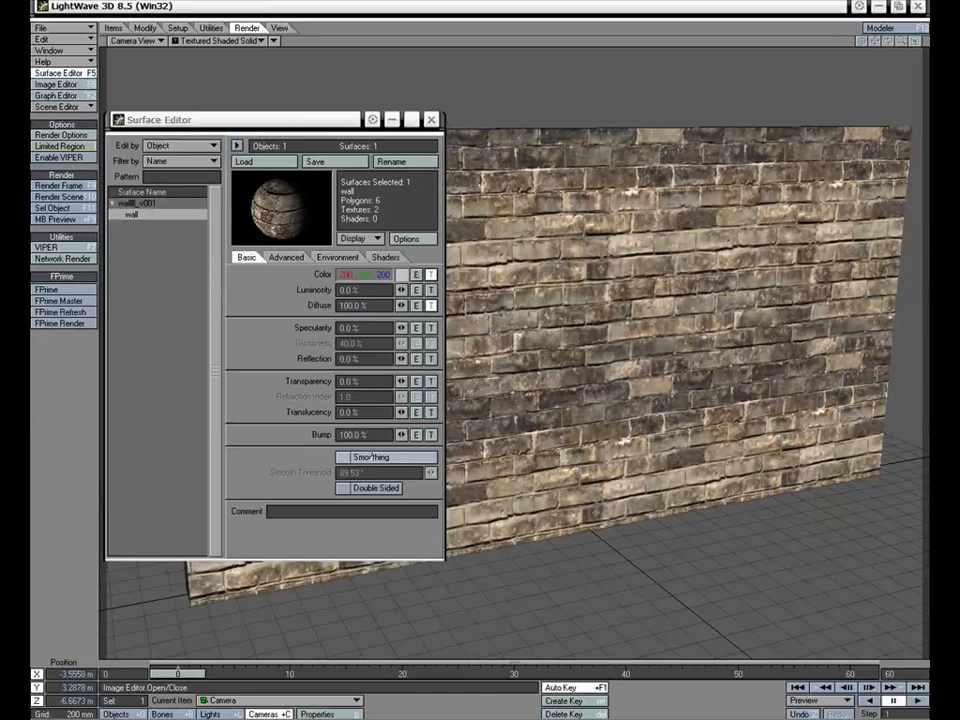
Render the whole wall with the Turbulence diffuse texture, check the result, and close the render
click(60, 185)
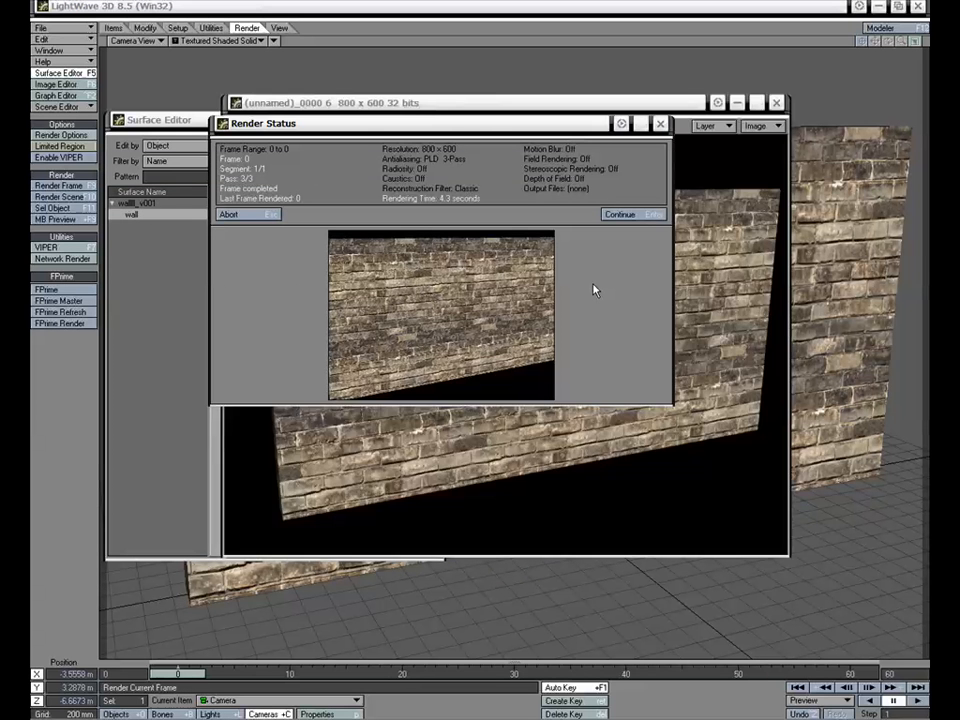
click(620, 213)
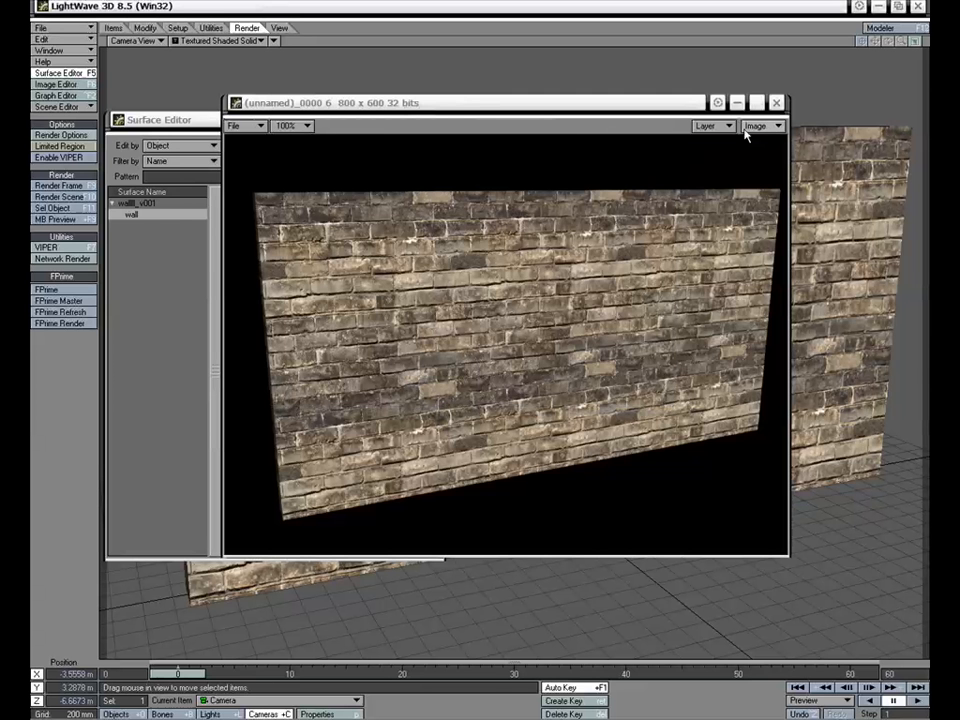
click(778, 105)
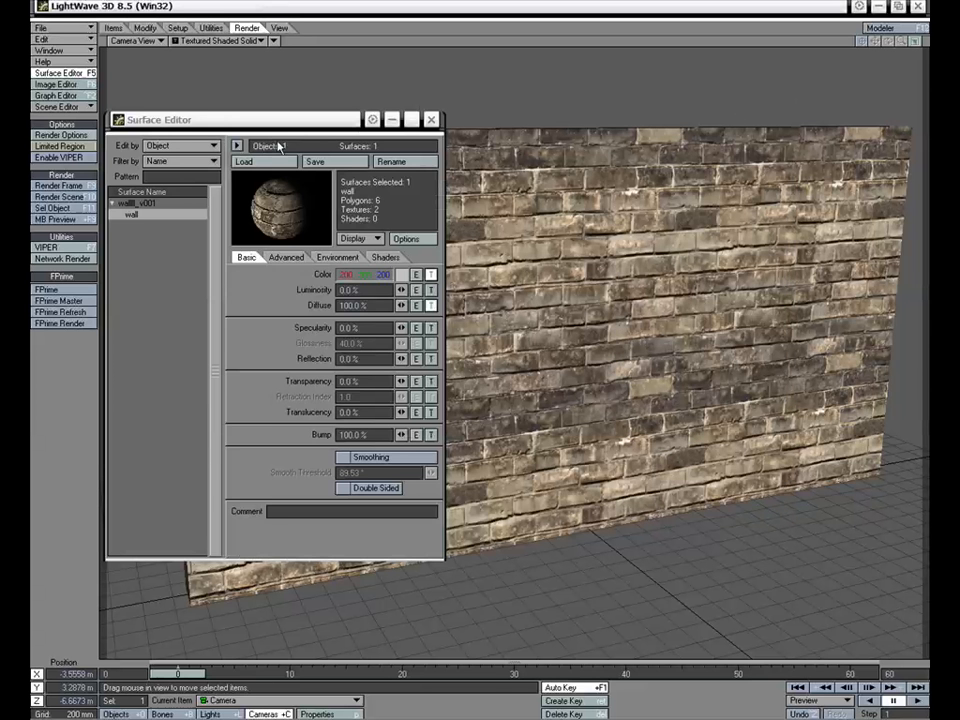
Reopen the wall's diffuse texture, try the Additive blending mode on the Turbulence layer, and switch it to Subtractive
drag(286, 127, 296, 122)
click(441, 302)
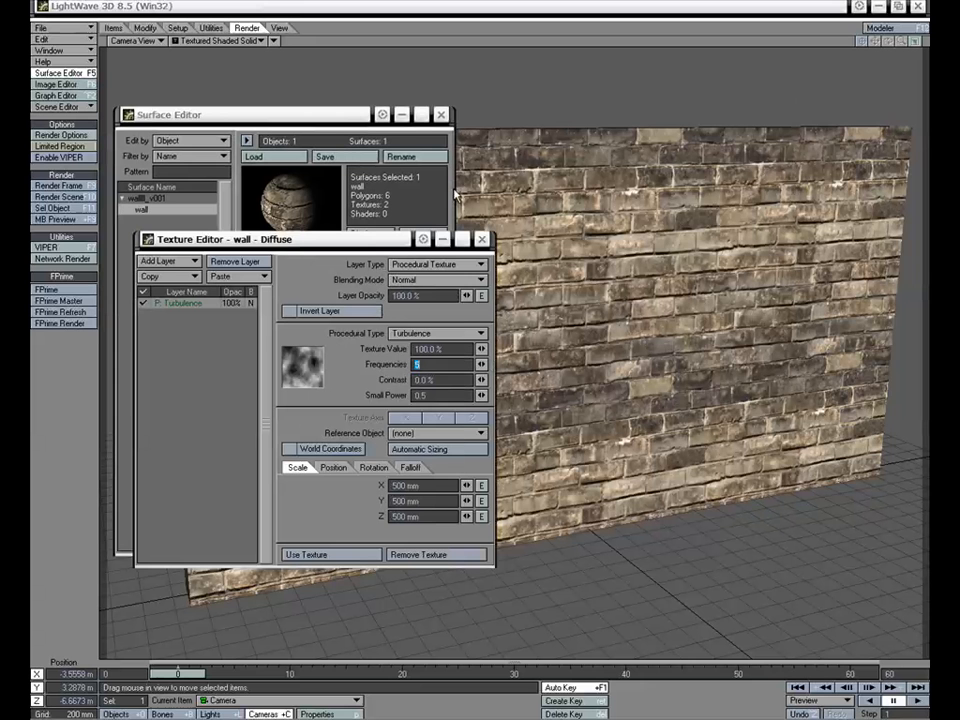
click(437, 279)
click(430, 236)
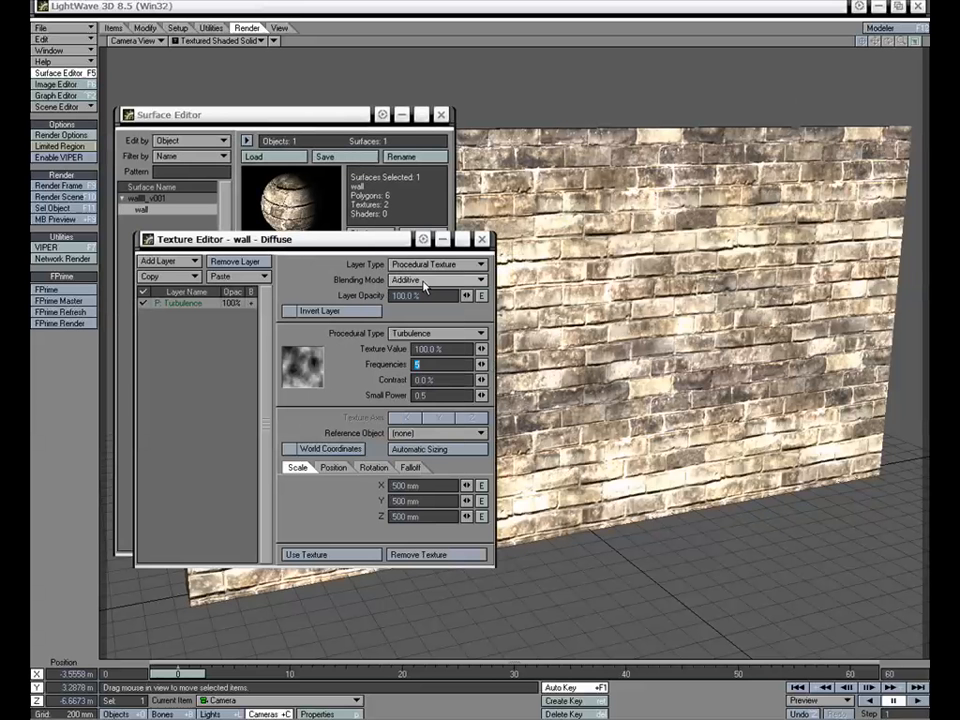
click(422, 284)
click(436, 293)
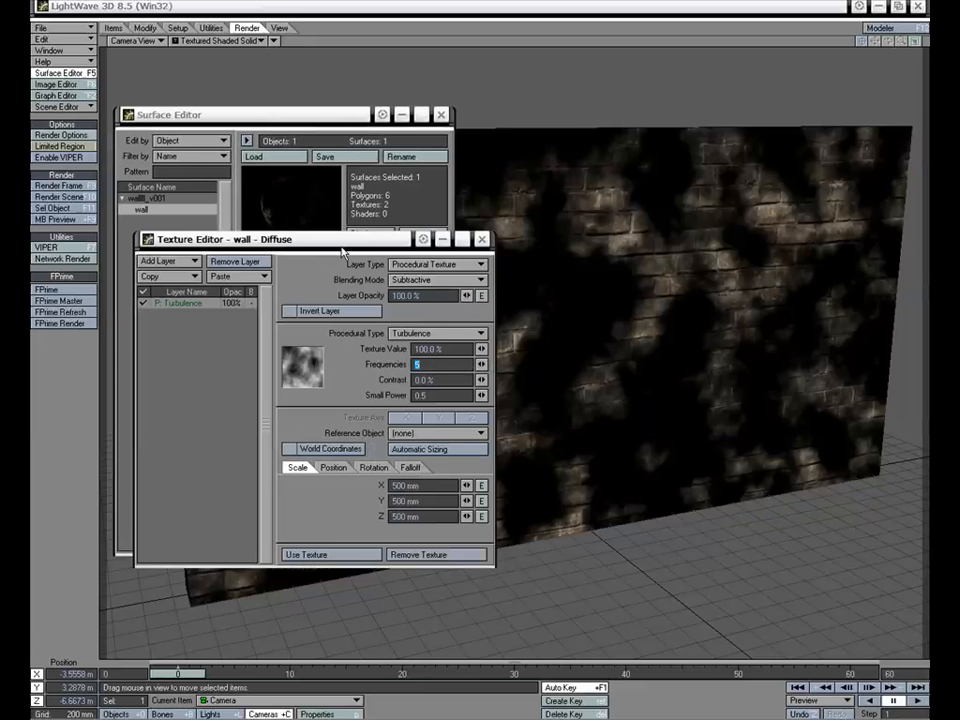
Scale the diffuse Turbulence texture to 700 mm on the X, Y and Z axes
drag(364, 250, 349, 253)
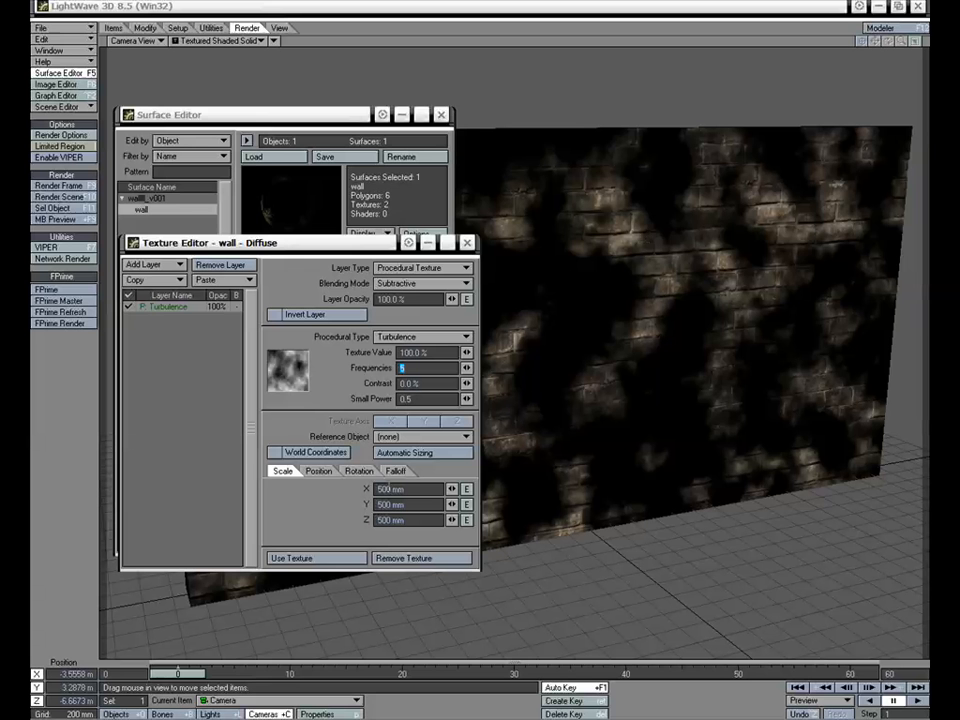
drag(408, 489, 338, 484)
text(.7)
key(Tab)
text(.7)
key(Tab)
text(.7)
key(Return)
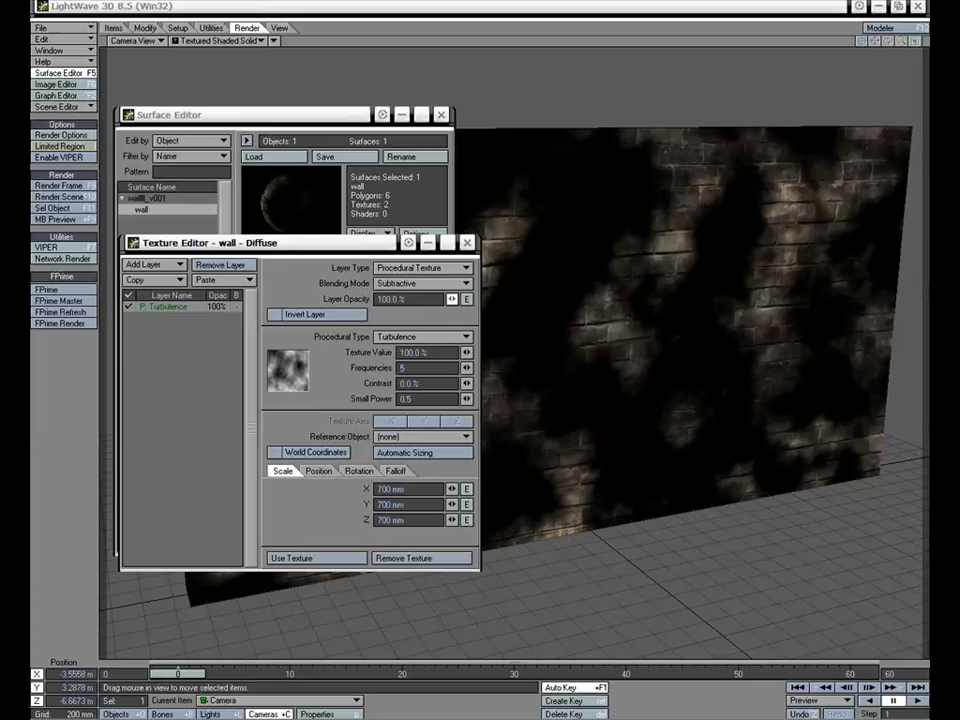
Adjust the subtractive Turbulence layer's opacity while watching the wall preview, settling on 34.5%
drag(452, 300, 401, 300)
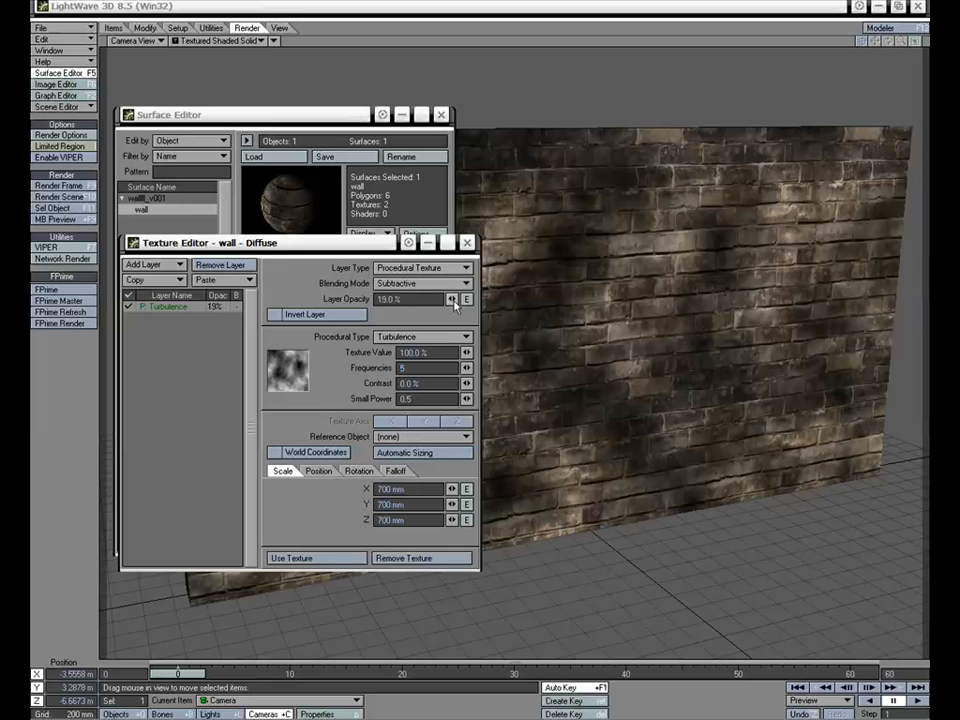
drag(452, 299, 453, 305)
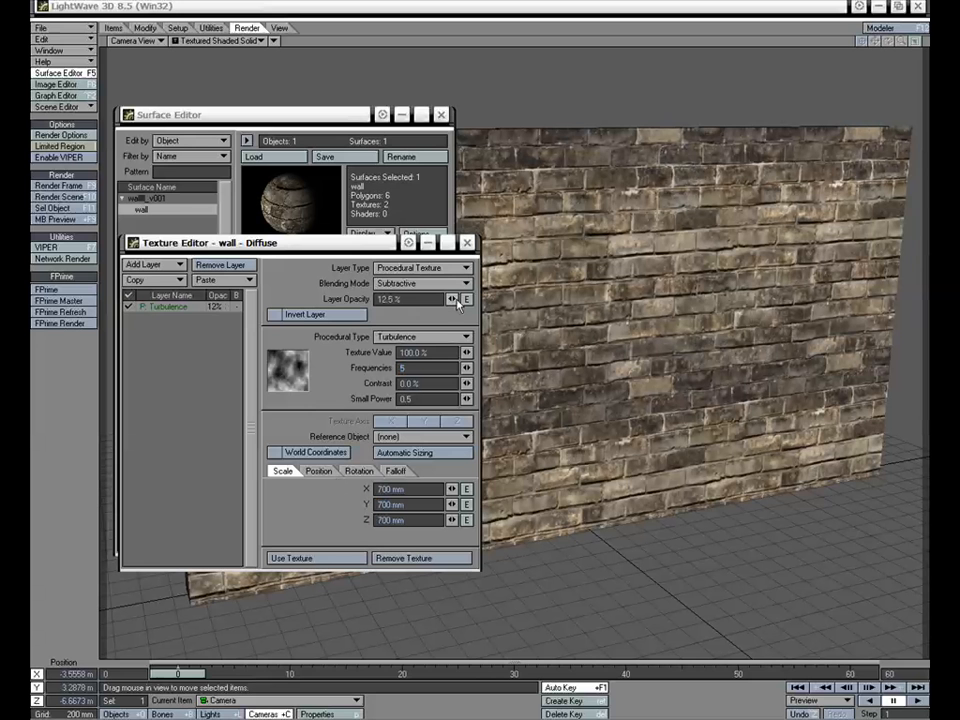
drag(452, 299, 455, 301)
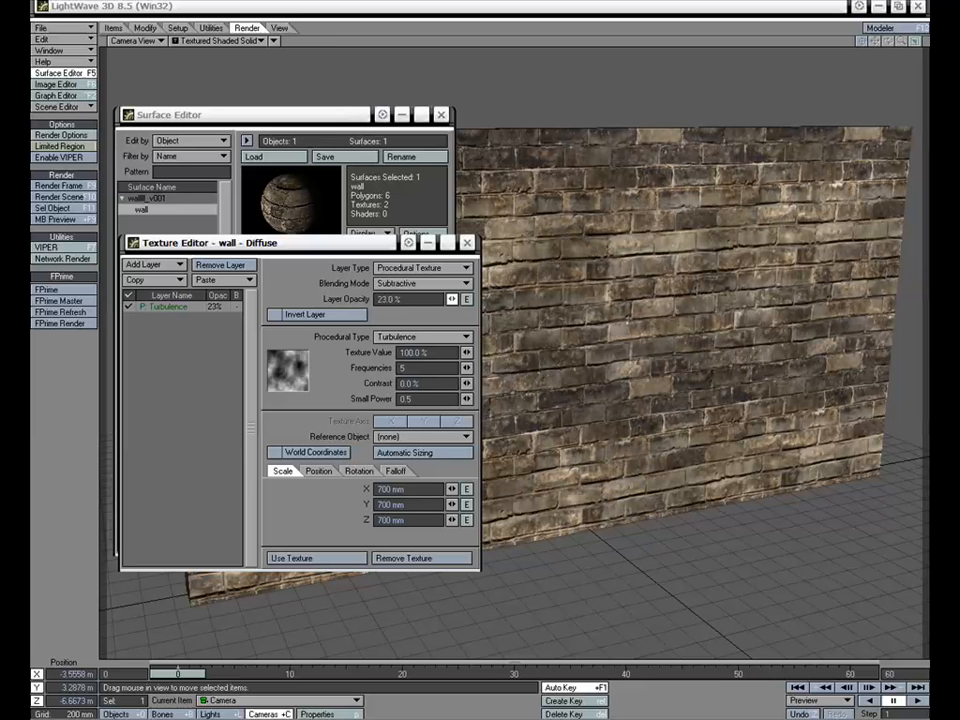
drag(452, 300, 452, 300)
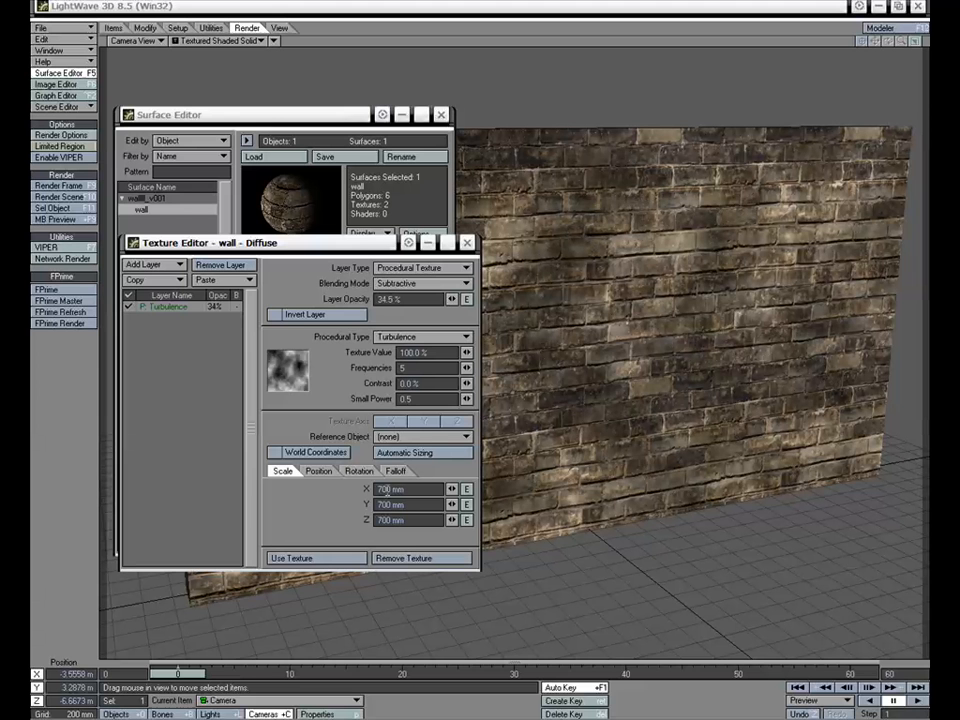
Set the Turbulence texture's scale to 713 mm on X, 764 mm on Y and 745 mm on Z, and apply the texture
double_click(387, 489)
text(713)
key(Tab)
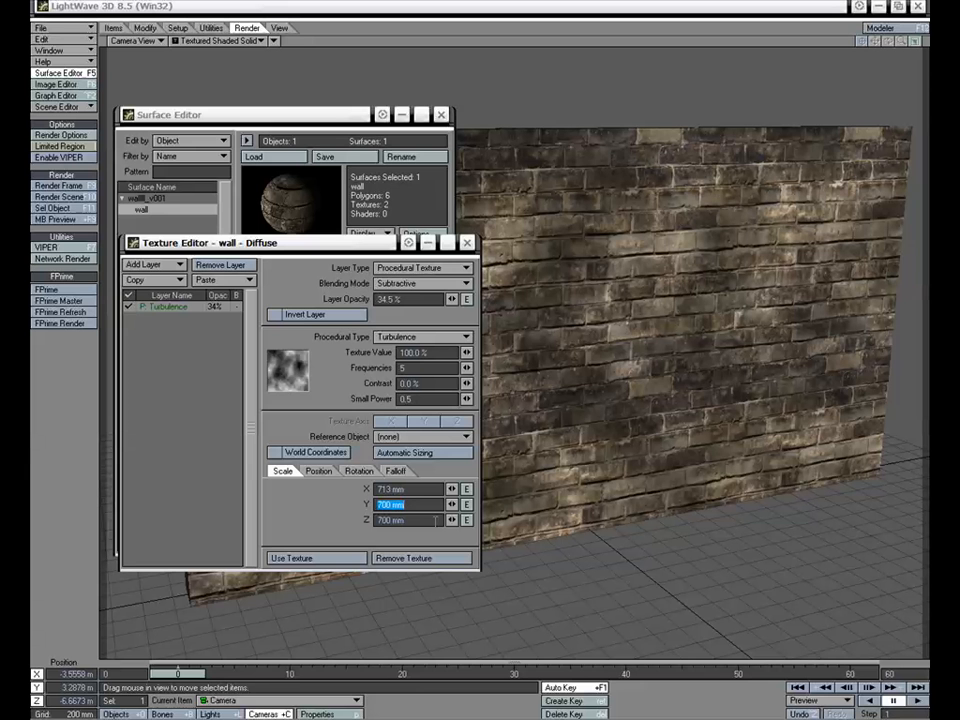
key(BackSpace)
text(764)
key(Tab)
key(BackSpace)
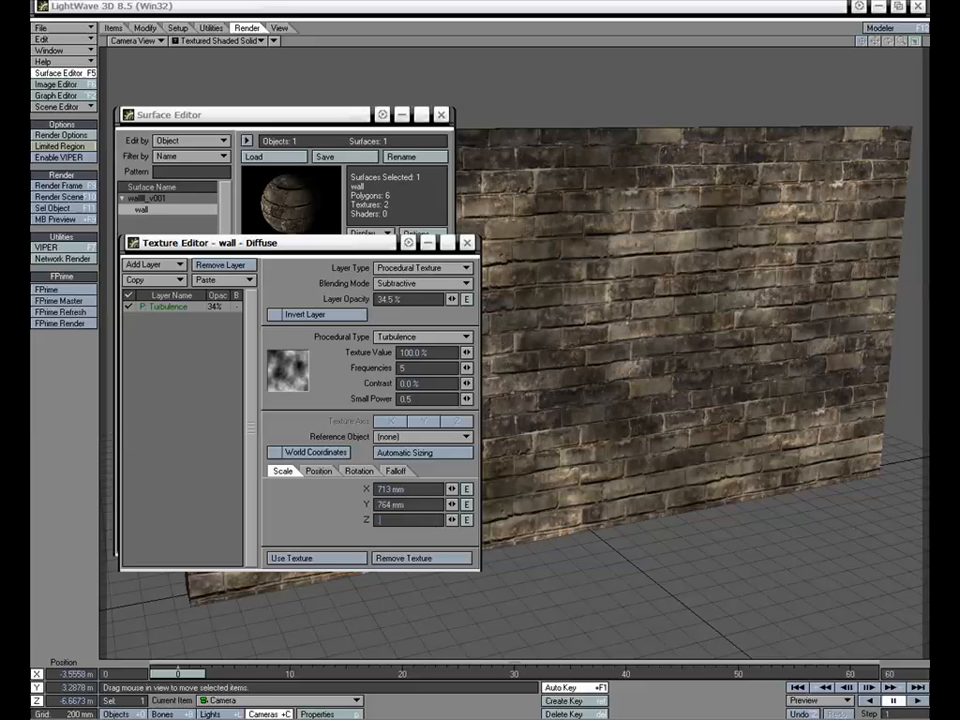
text(745)
key(Return)
click(343, 558)
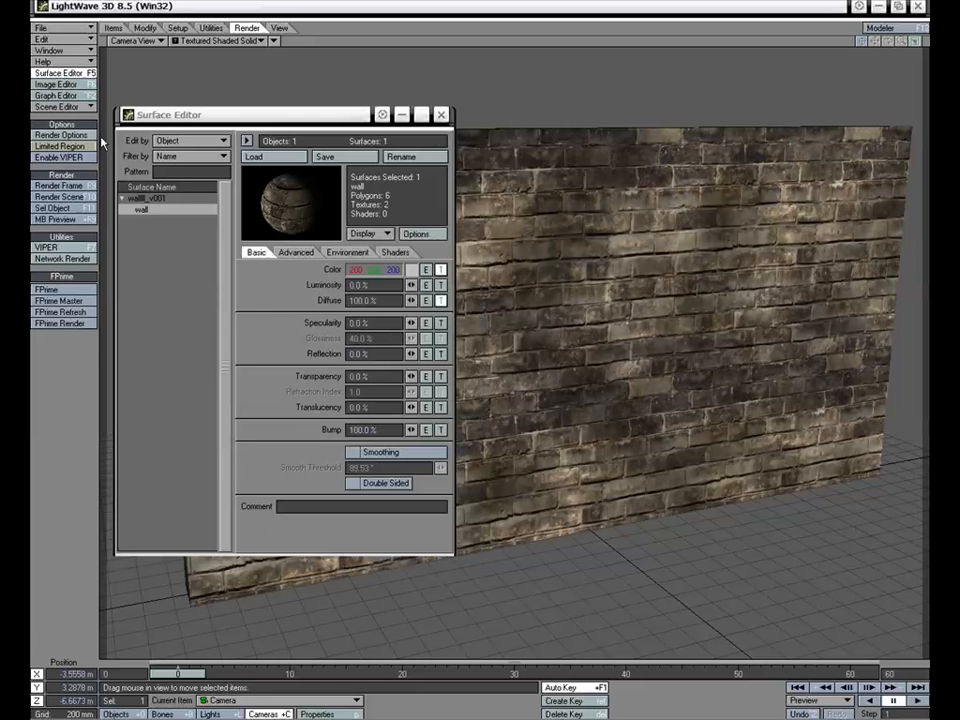
Render the wall with the subtractive Turbulence diffuse texture, inspect the result, and close the render and the surface settings
click(59, 185)
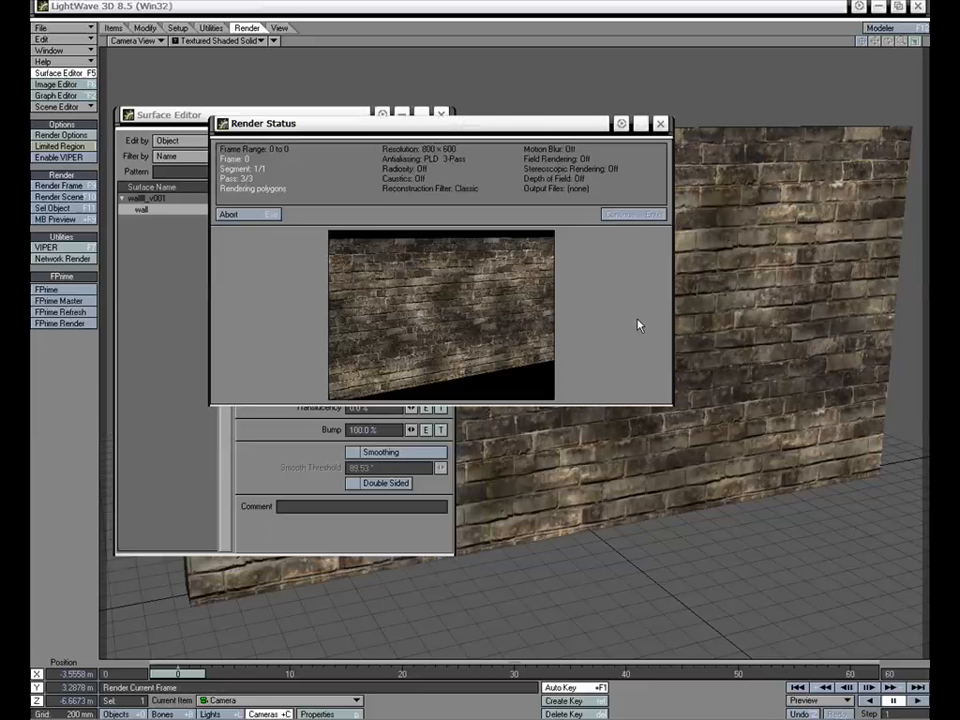
click(624, 214)
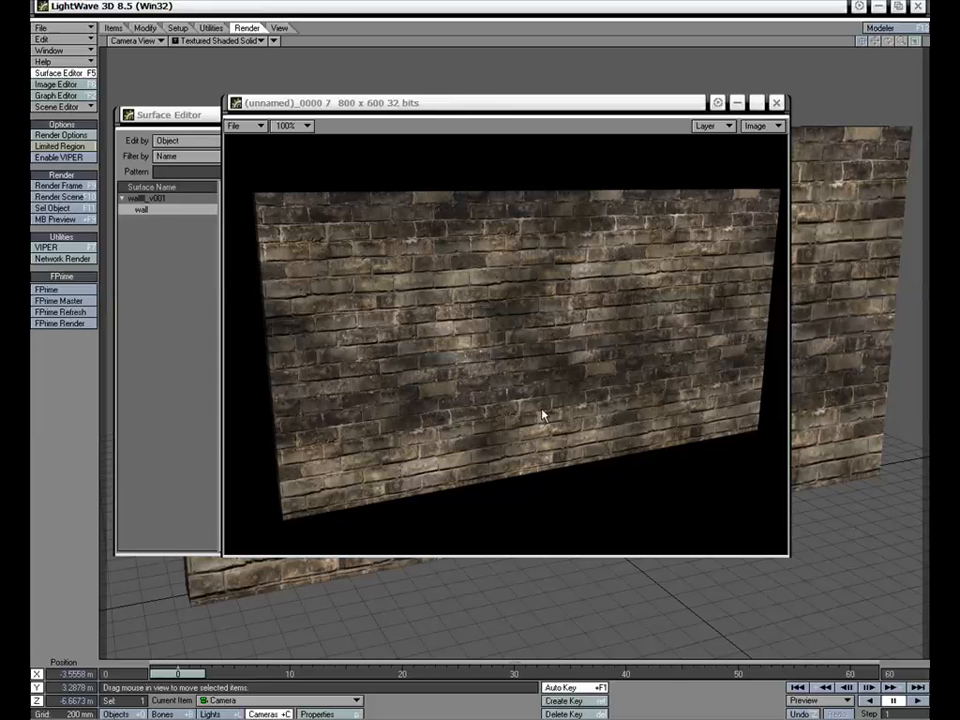
click(776, 102)
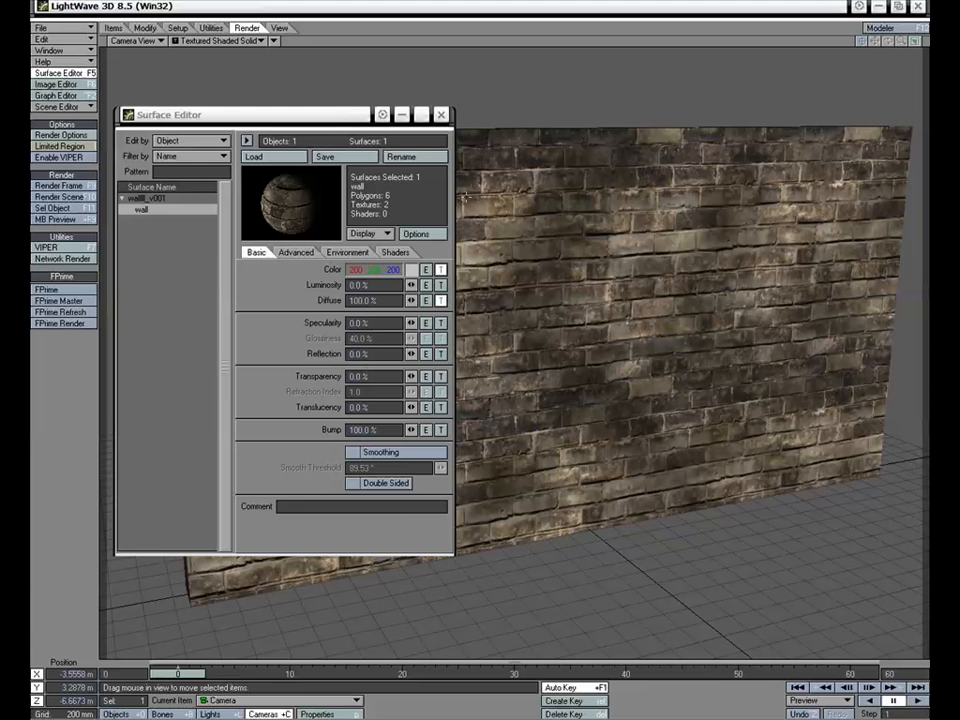
click(441, 116)
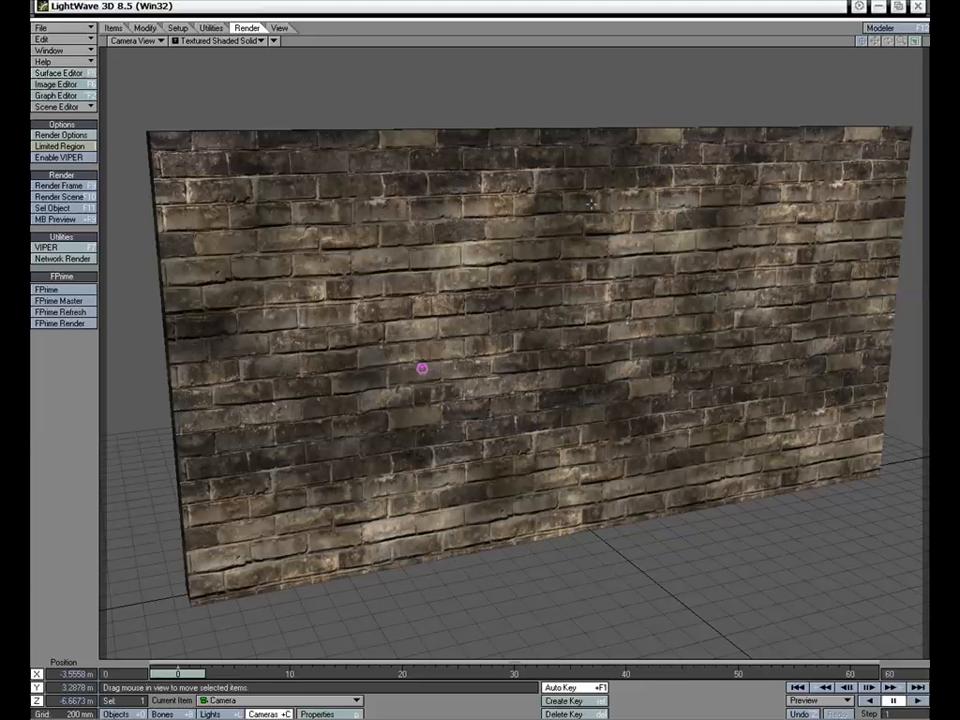